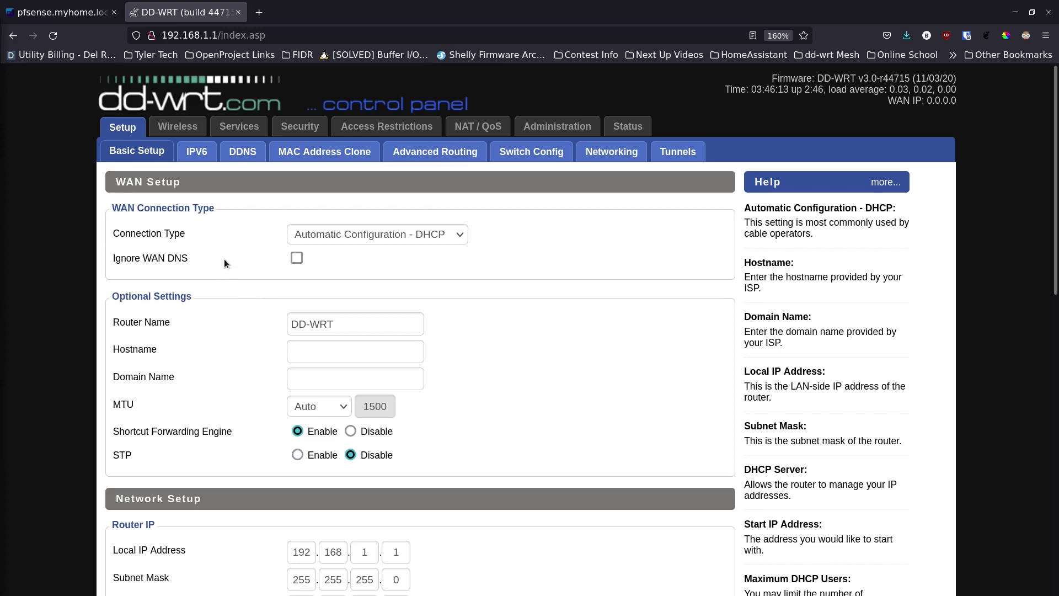
Set the WAN connection type to Disabled and name the router AP-2
left_click(396, 227)
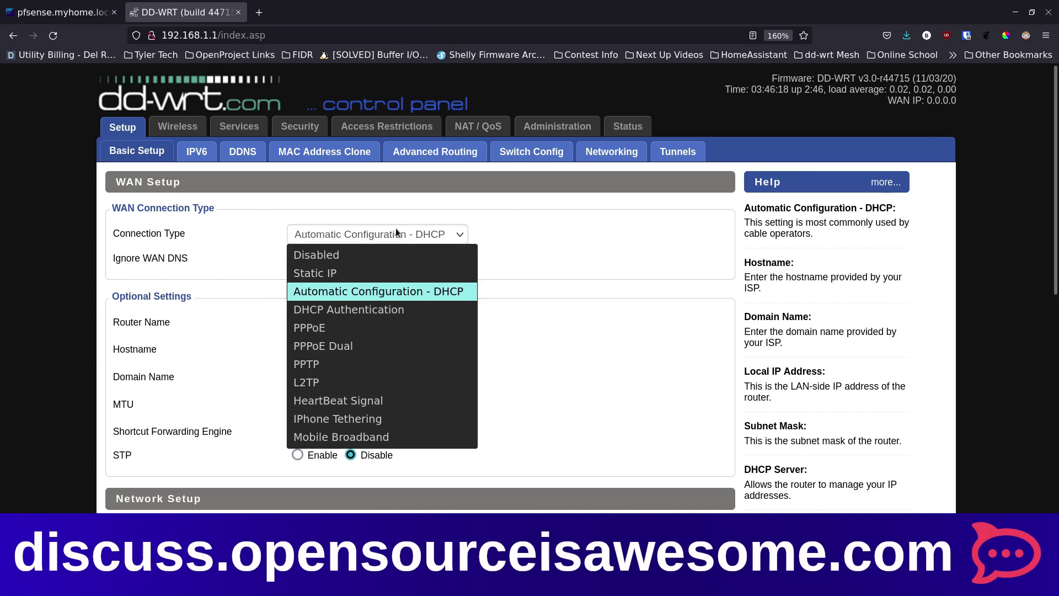
left_click(383, 253)
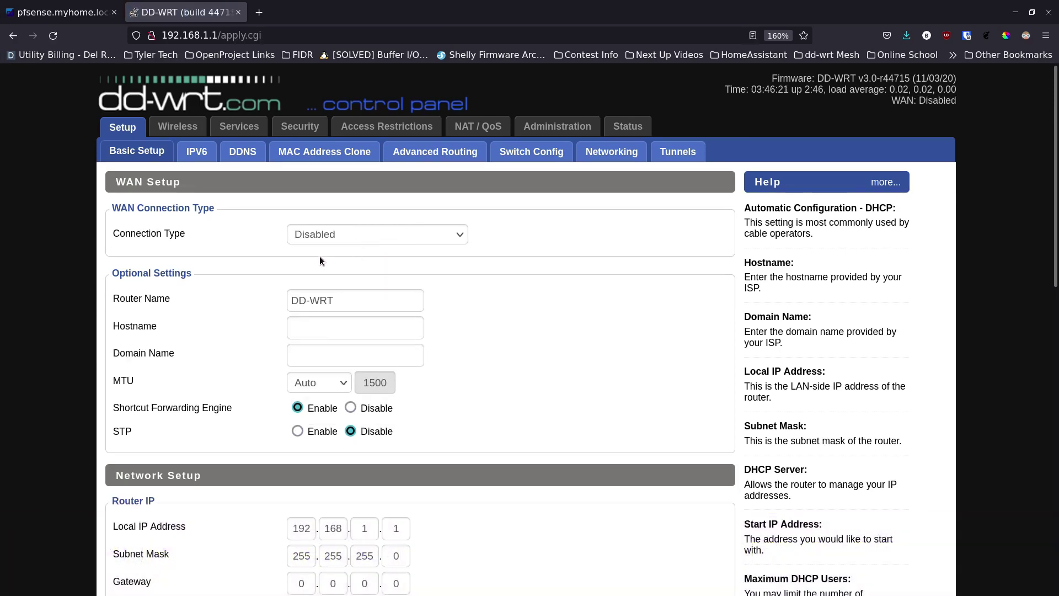
triple_click(374, 302)
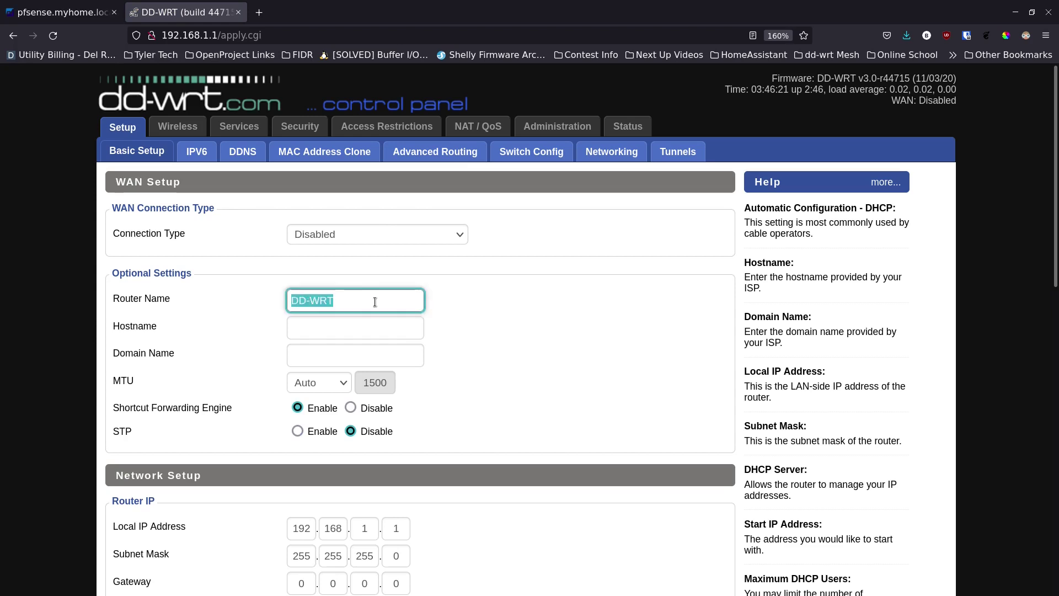
type("AP-2")
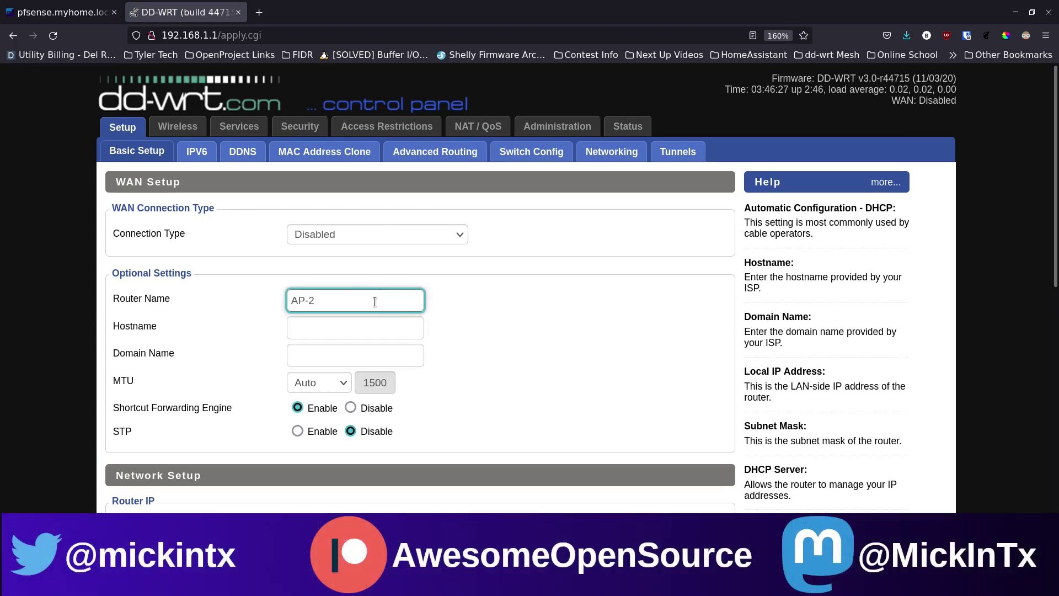
Set the hostname to macg-home-ap-2 and the domain name to myhome.loc
left_click(354, 330)
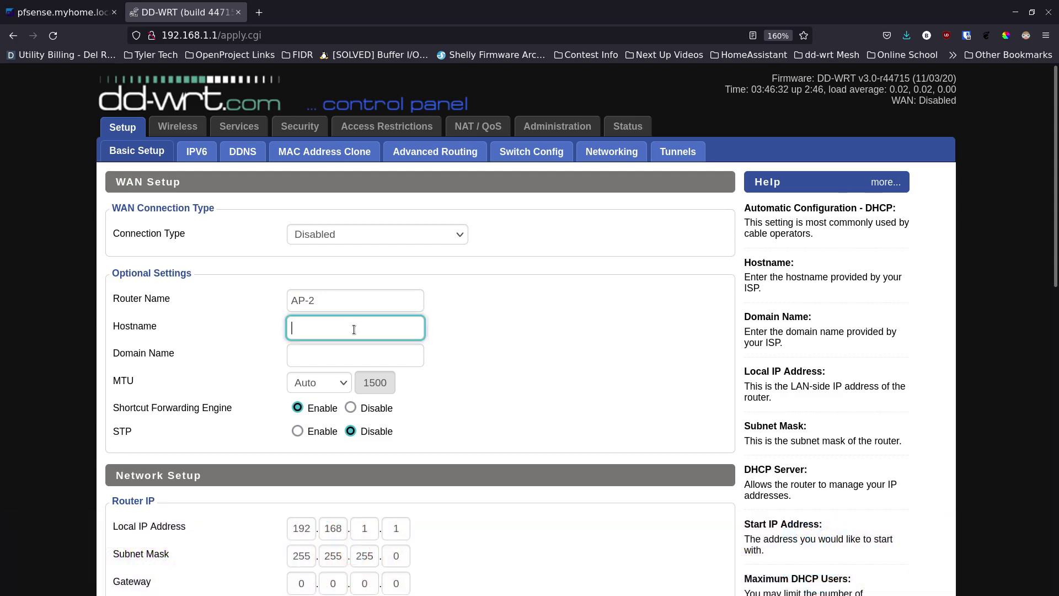
type("ma")
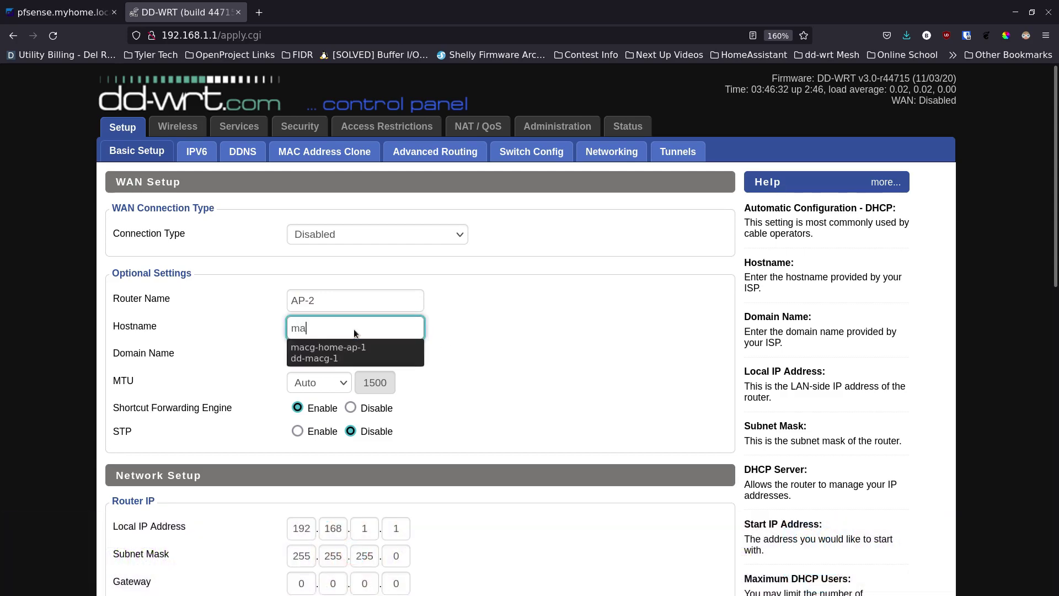
key("Down")
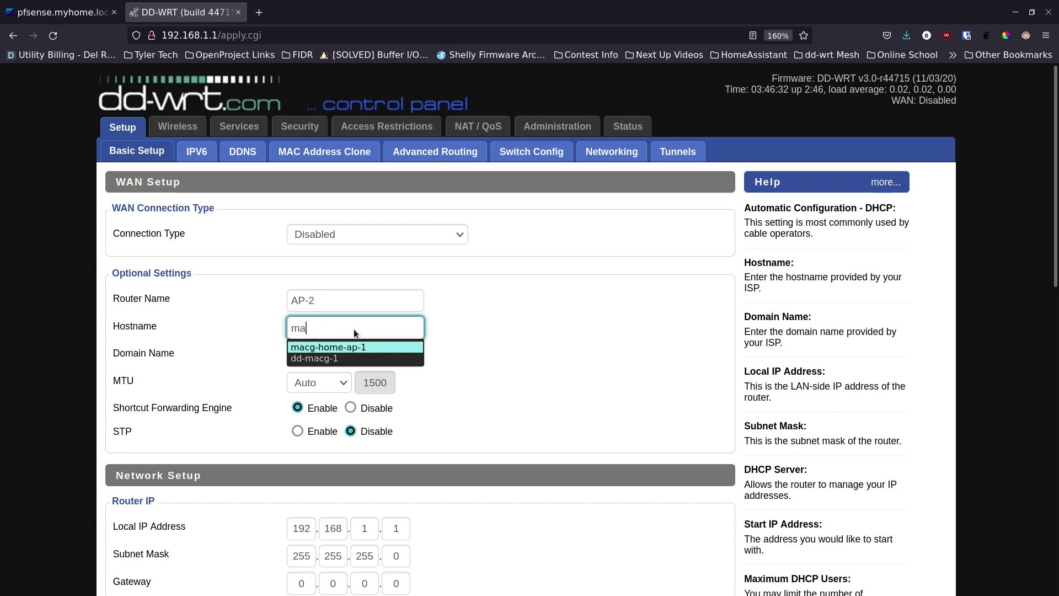
key("Return")
key("BackSpace")
type("2")
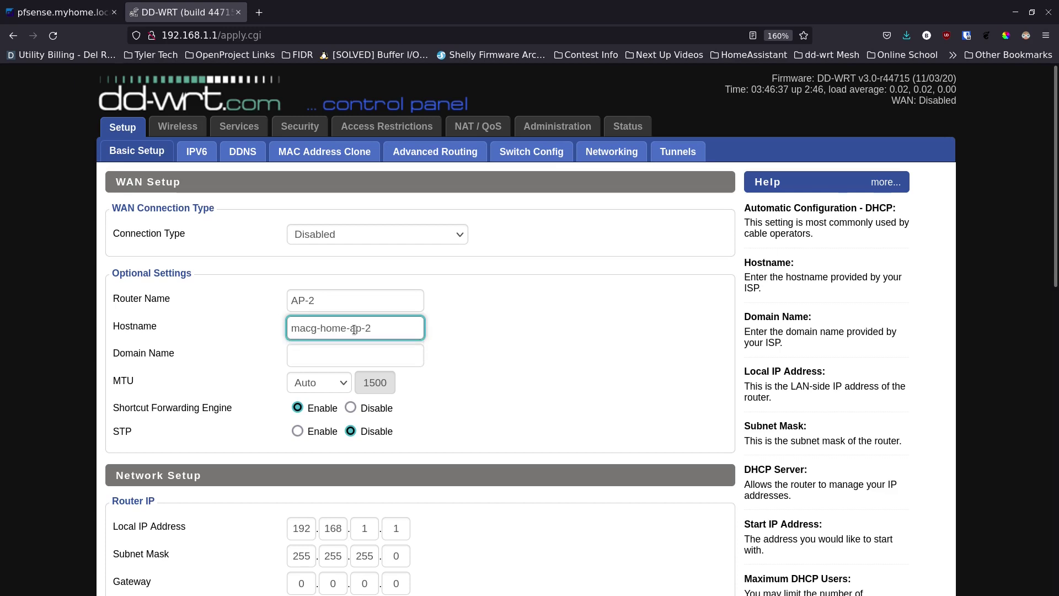
left_click(364, 353)
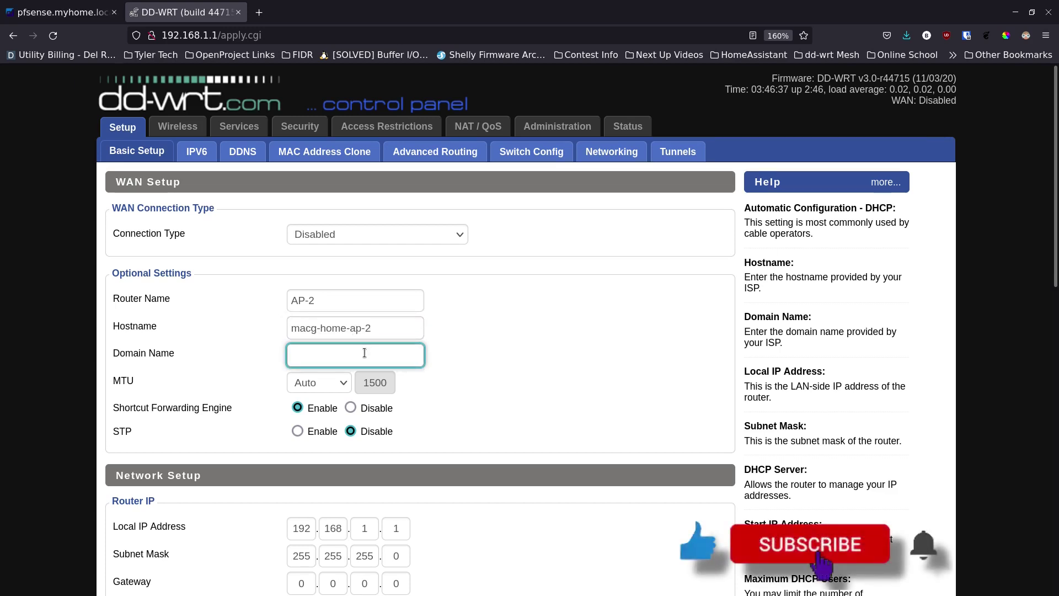
type("m")
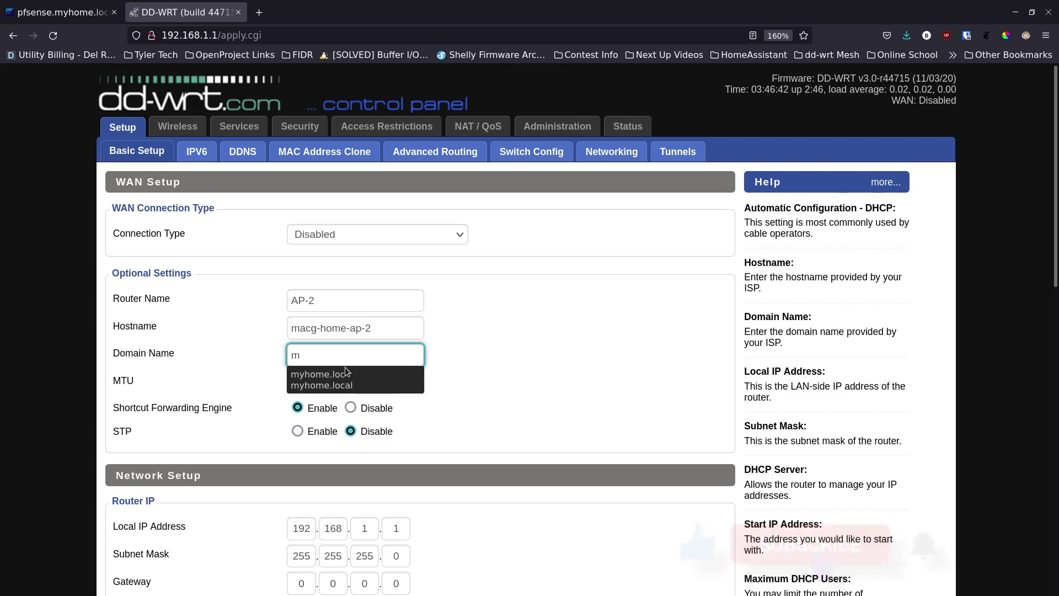
left_click(331, 373)
left_click(273, 389)
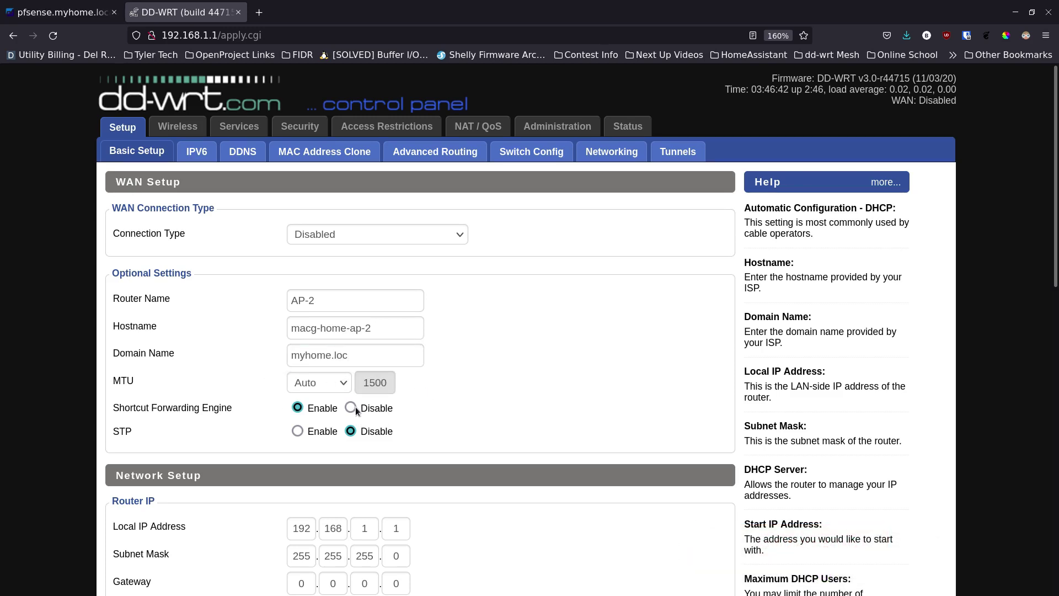
Change the Local IP Address to 192.168.10.222
scroll(357, 407, "down", 3)
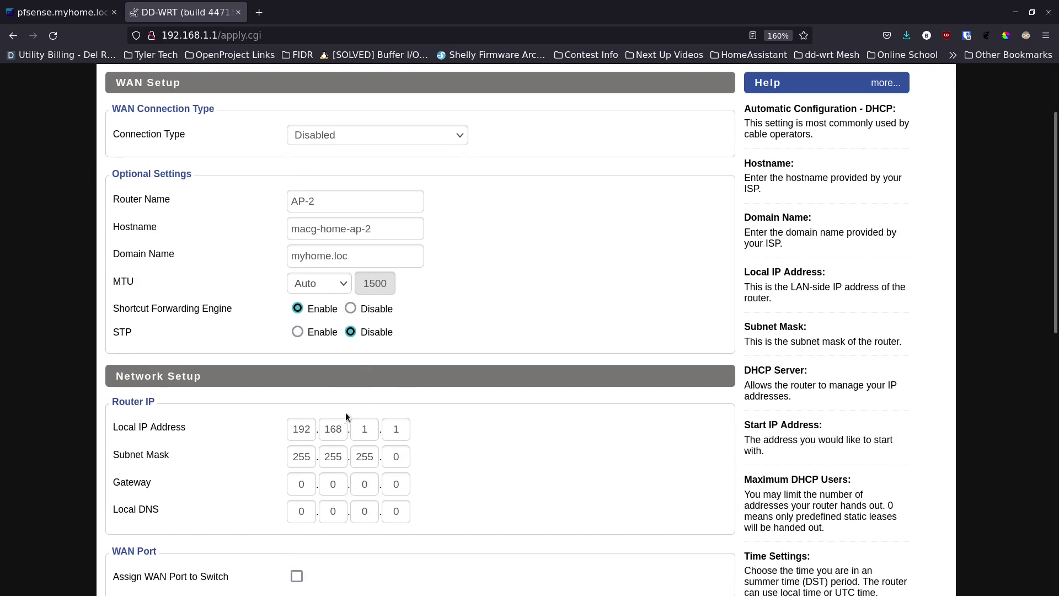
scroll(347, 417, "down", 3)
left_click(365, 331)
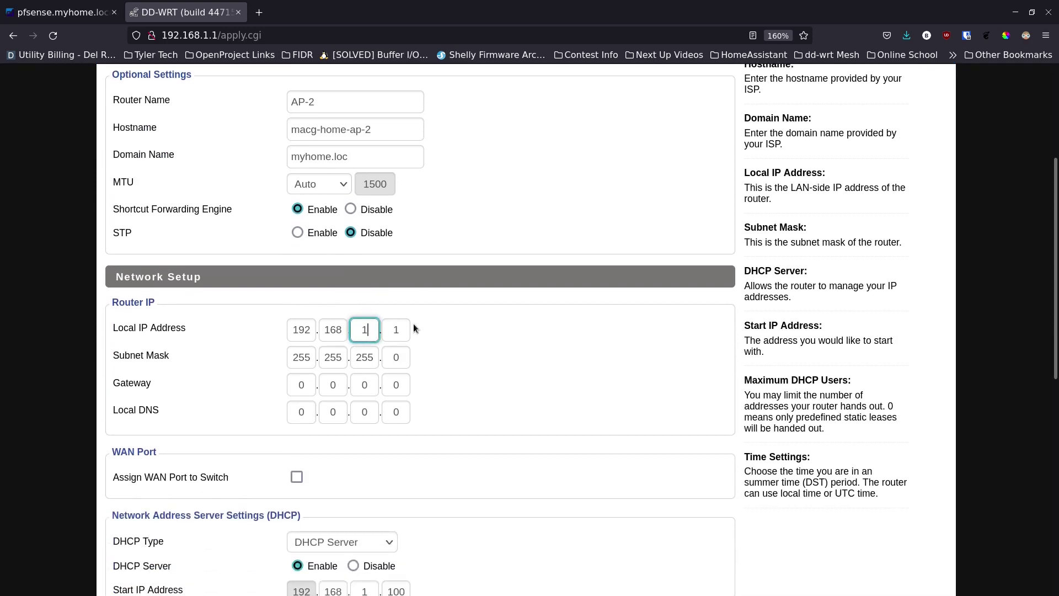
type("0")
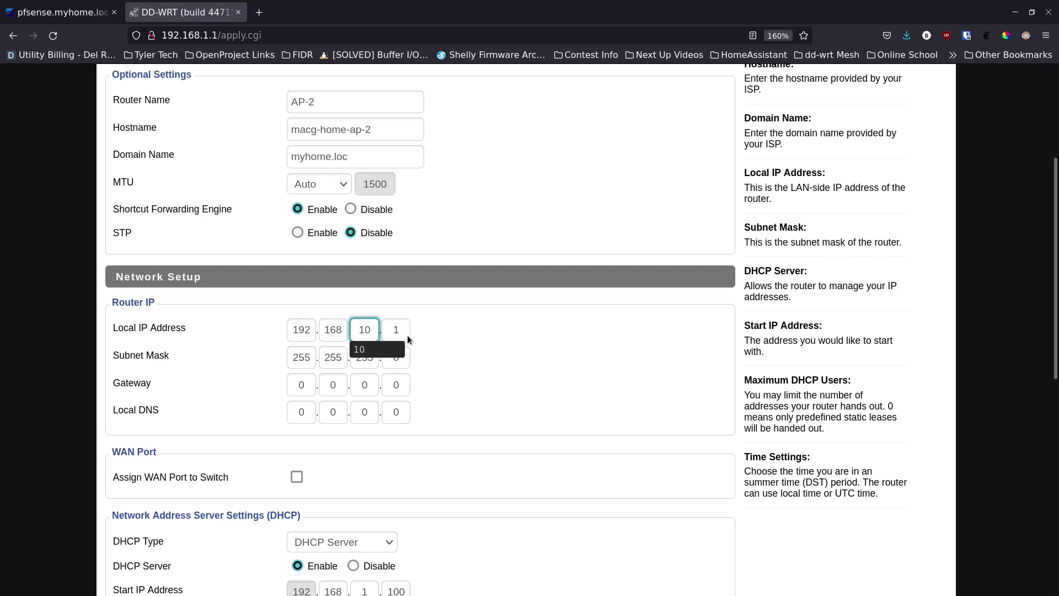
left_click(401, 330)
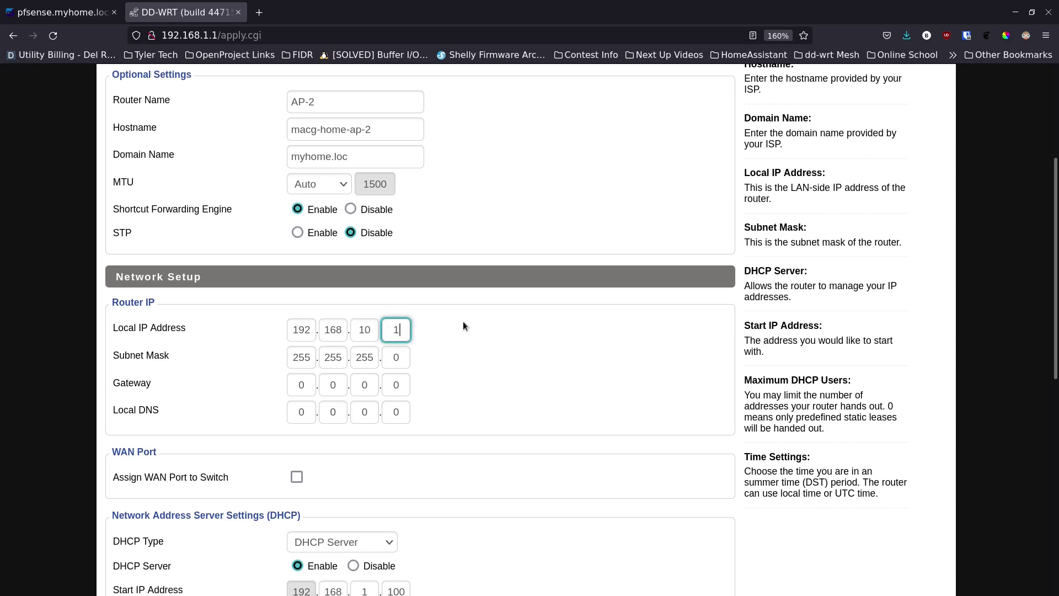
key("BackSpace")
type("222")
Set the Gateway to 192.168.10.1
left_click(301, 386)
key("BackSpace")
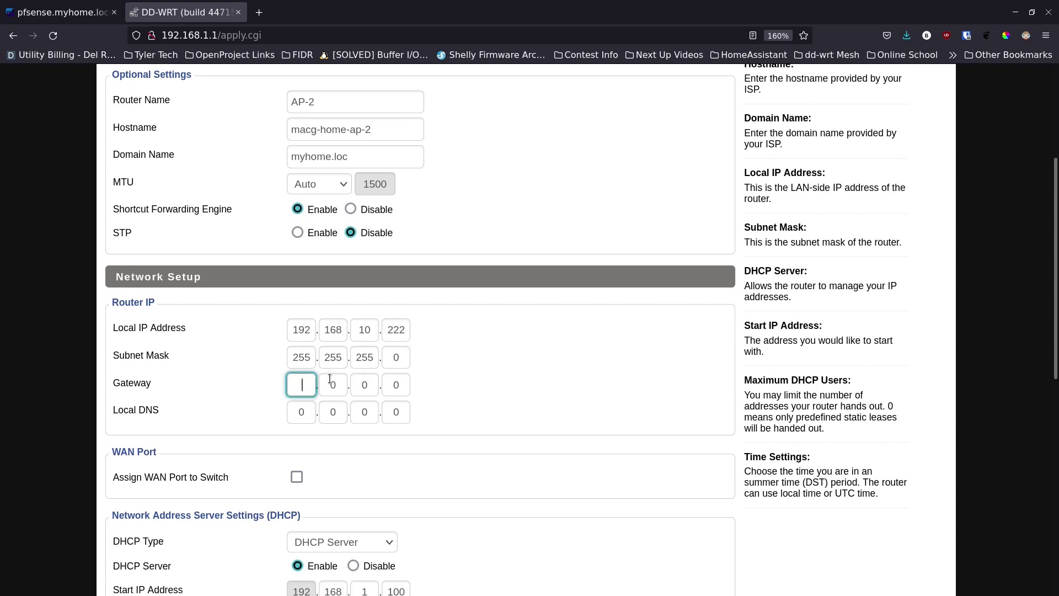
type("192")
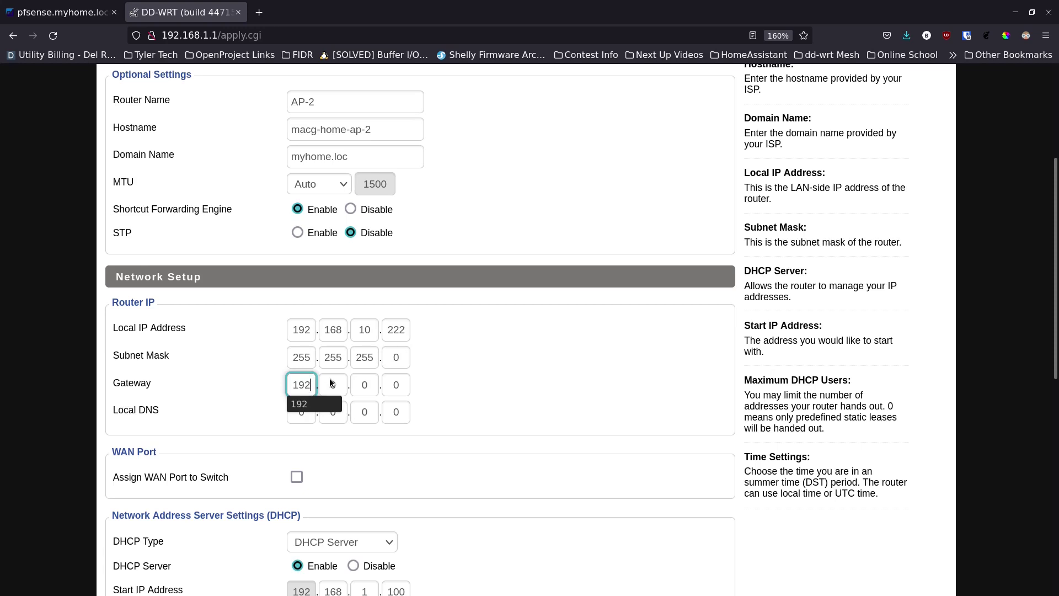
double_click(331, 382)
type("168")
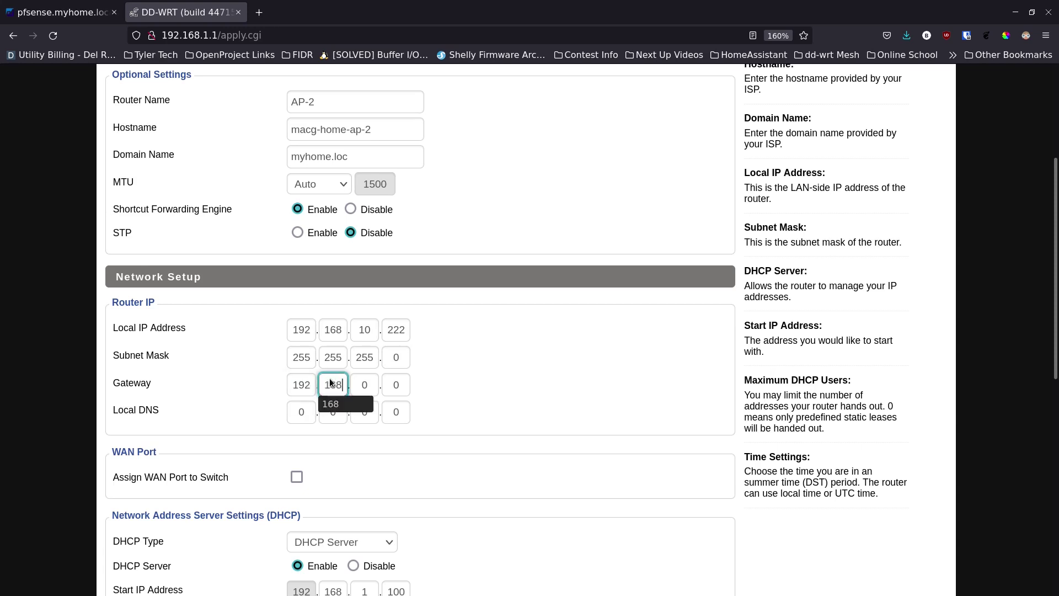
key("Tab")
type("10")
key("Tab")
type("1")
key("Tab")
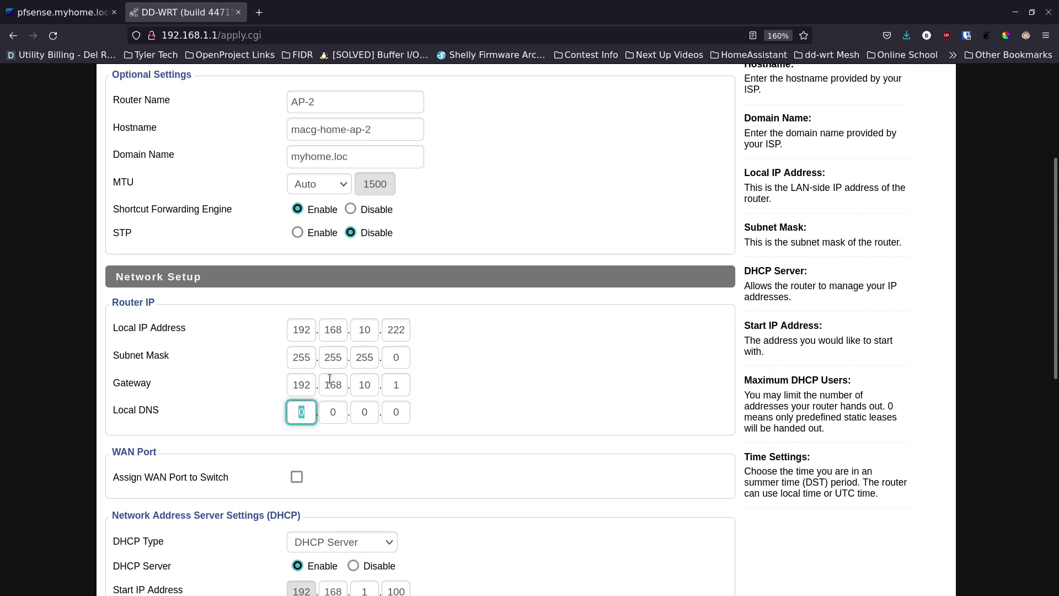
Set the Local DNS to 192.168.10.1
type("192")
key("Tab")
type("168")
key("Tab")
type("10")
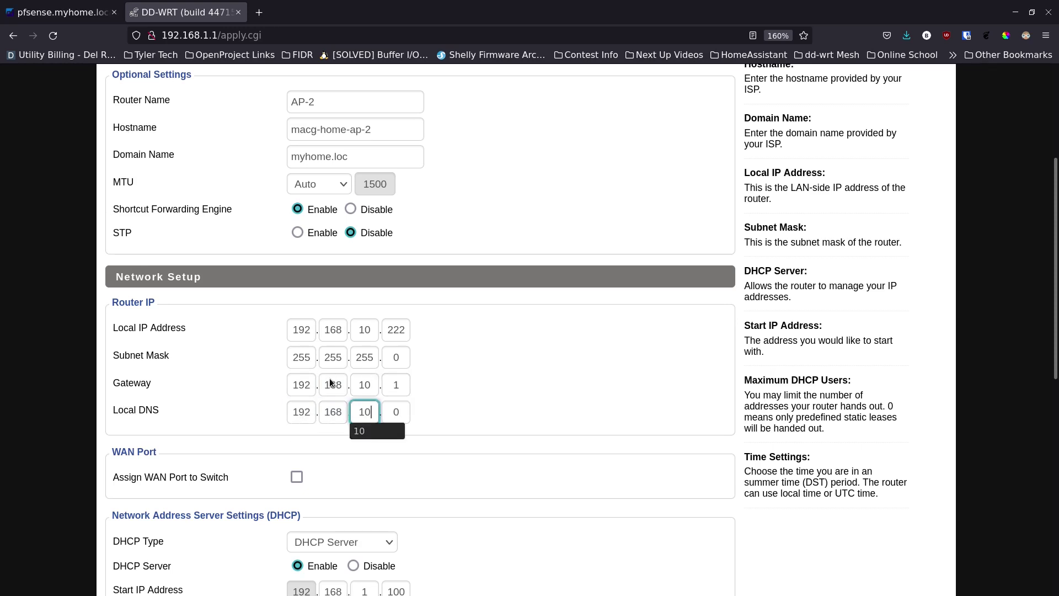
key("Tab")
type("1")
left_click(198, 363)
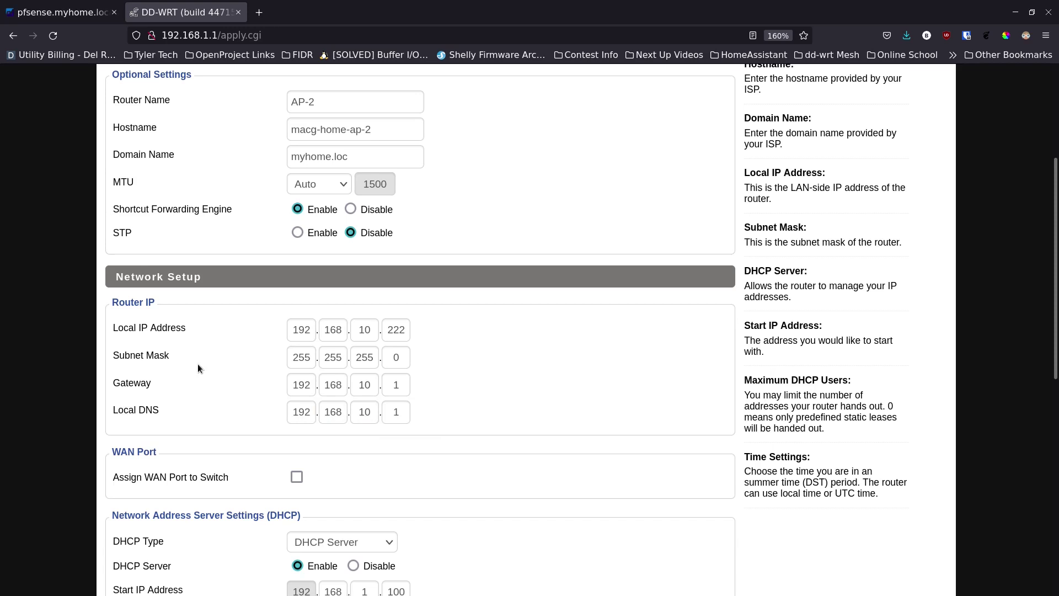
Assign the WAN port to the switch and disable the DHCP server
scroll(245, 383, "down", 3)
scroll(247, 382, "down", 3)
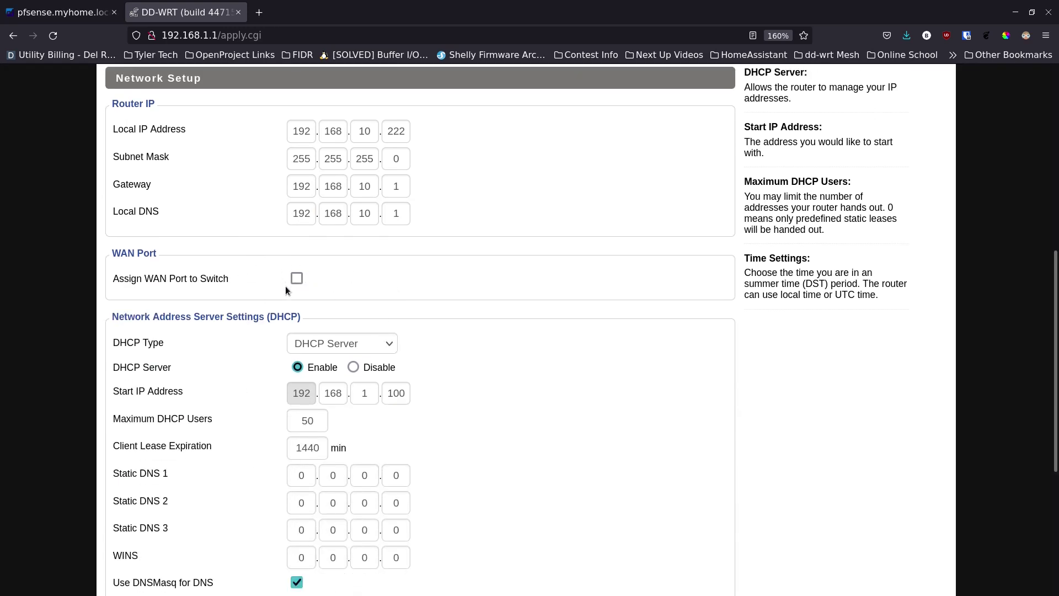
scroll(285, 286, "up", 6)
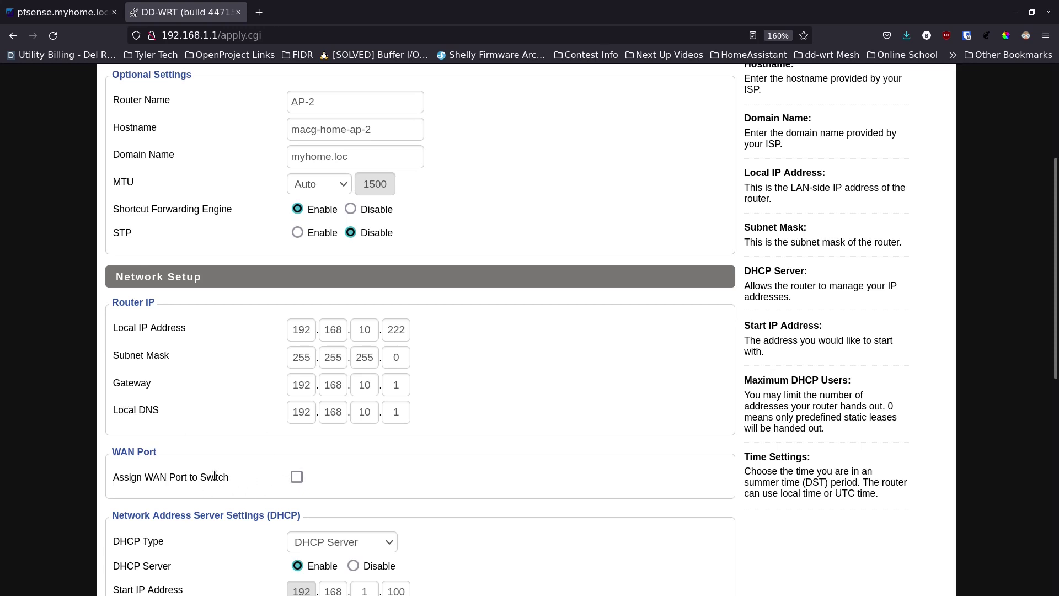
left_click(293, 477)
scroll(264, 461, "down", 5)
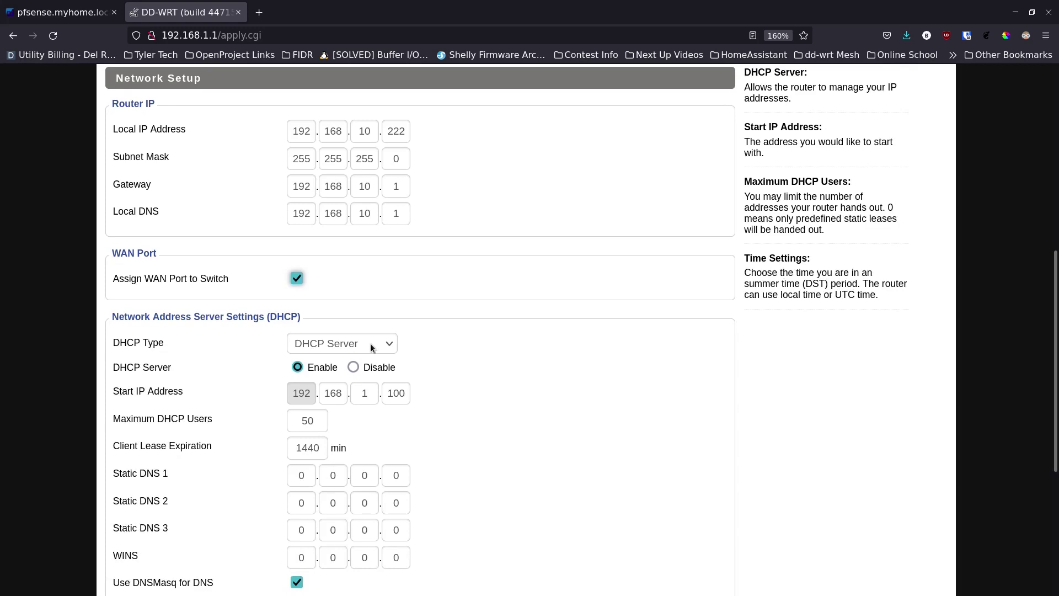
left_click(354, 368)
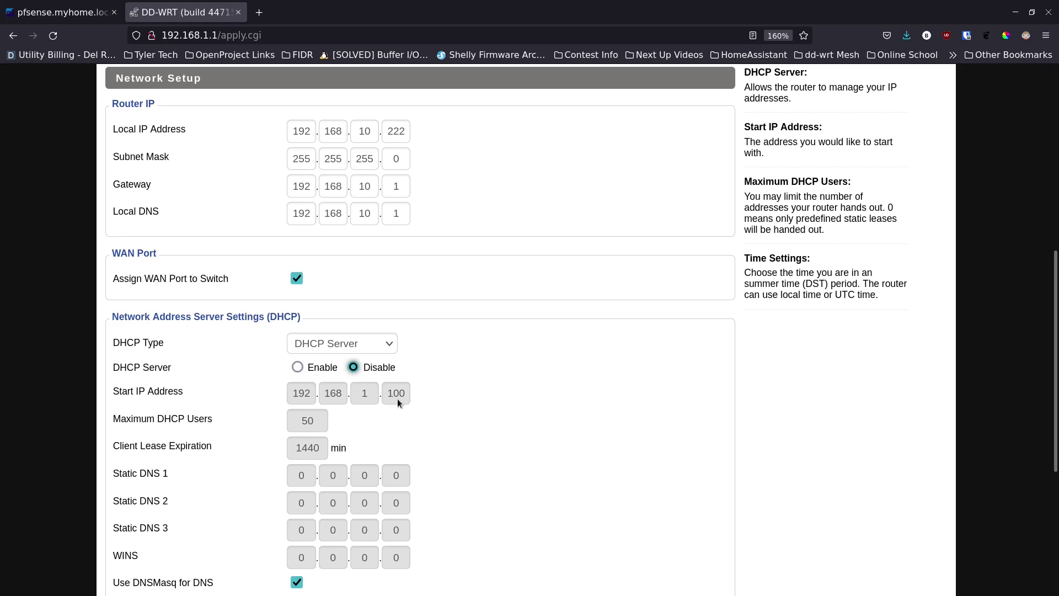
Uncheck DNSMasq for DNS and DHCP-Authoritative, and disable the NTP client
scroll(426, 415, "down", 3)
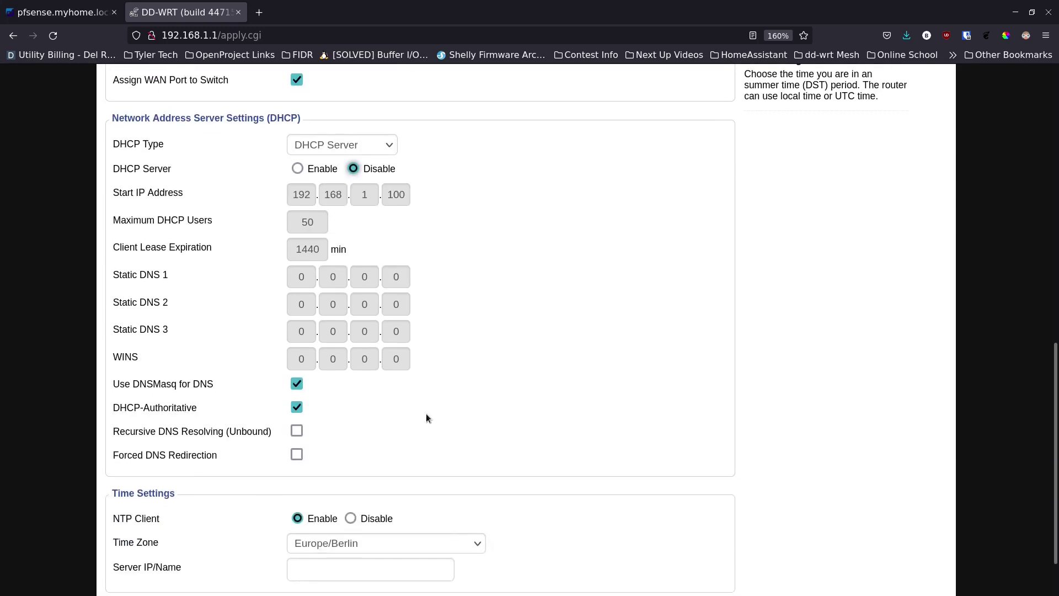
left_click(297, 384)
key("Tab")
key("space")
scroll(448, 412, "up", 10)
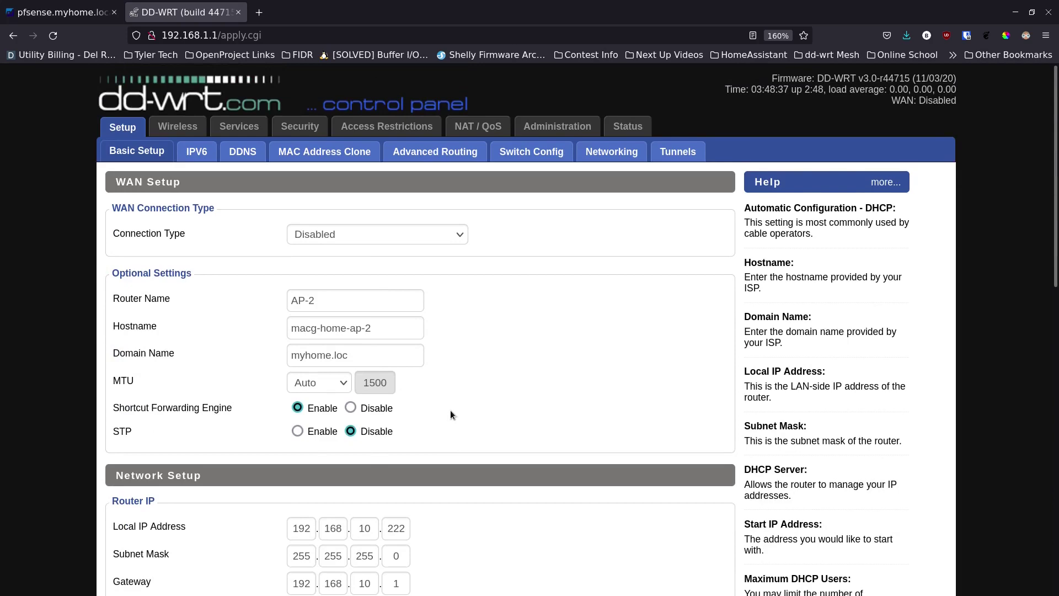
scroll(451, 410, "down", 5)
scroll(451, 415, "down", 6)
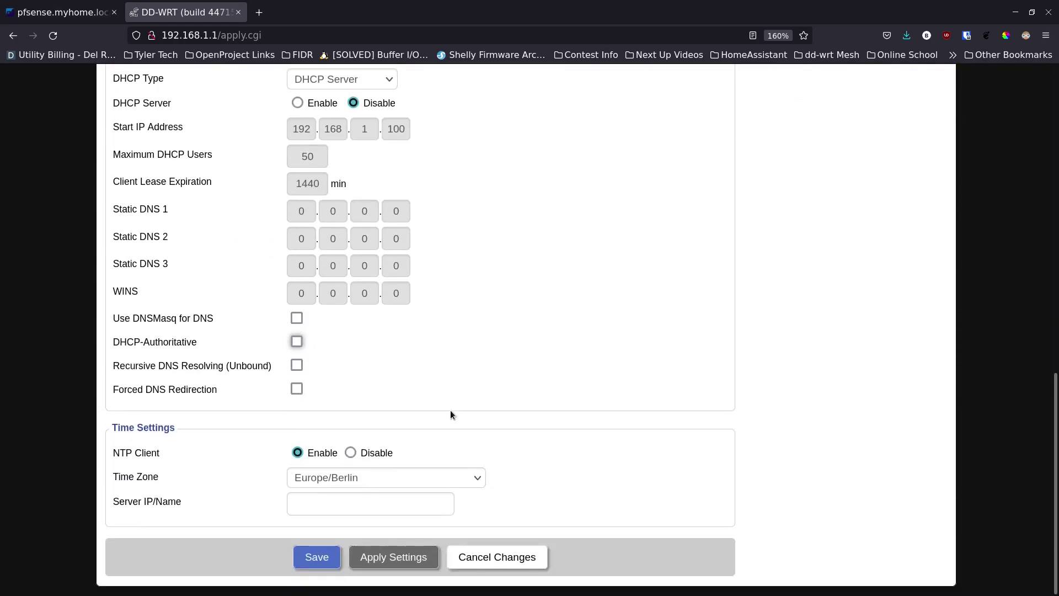
left_click(351, 452)
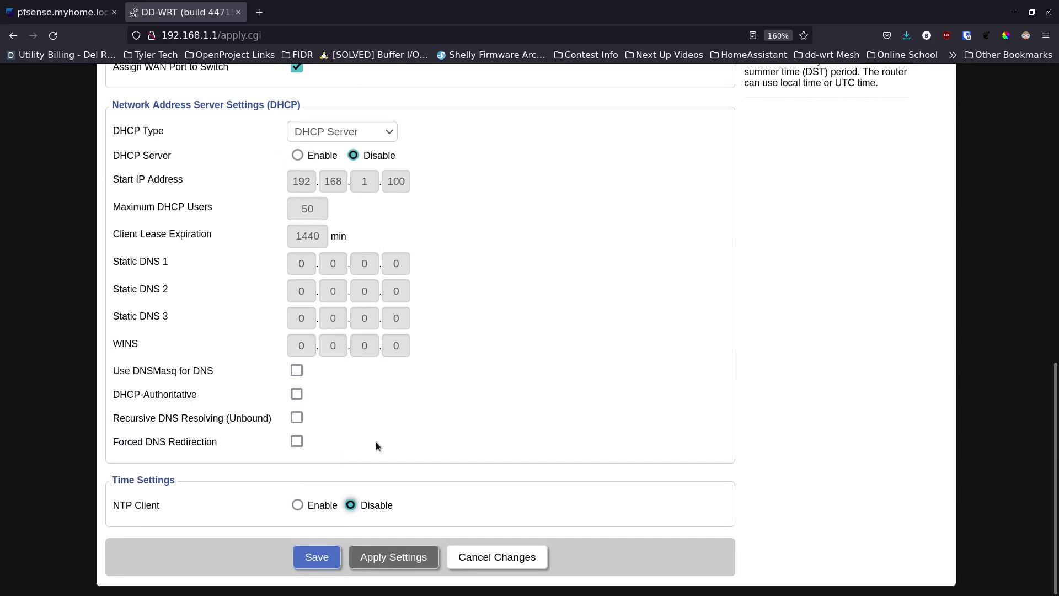
scroll(436, 434, "up", 7)
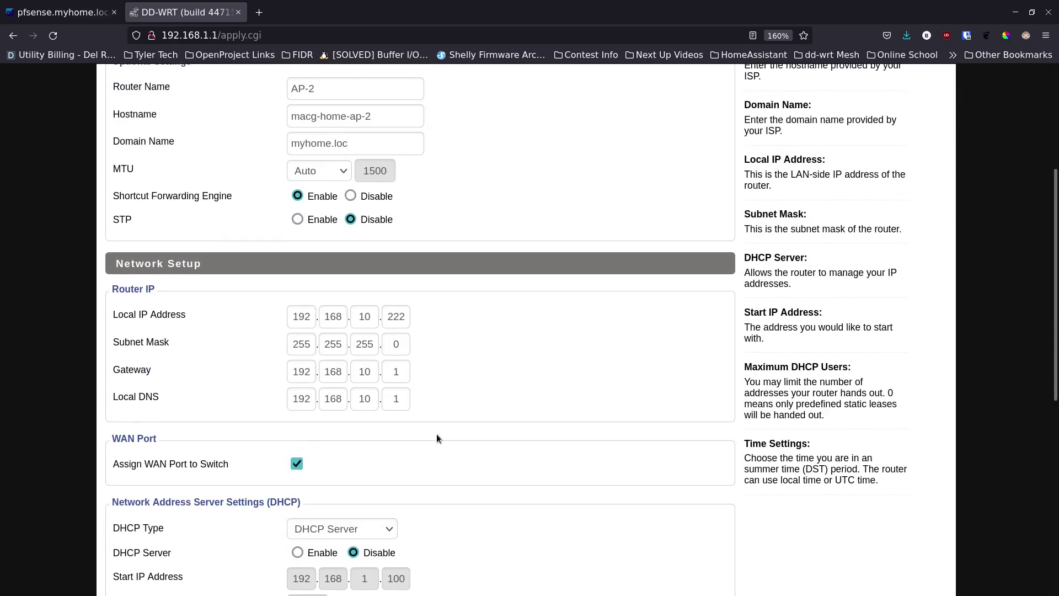
scroll(437, 434, "down", 7)
left_click(318, 557)
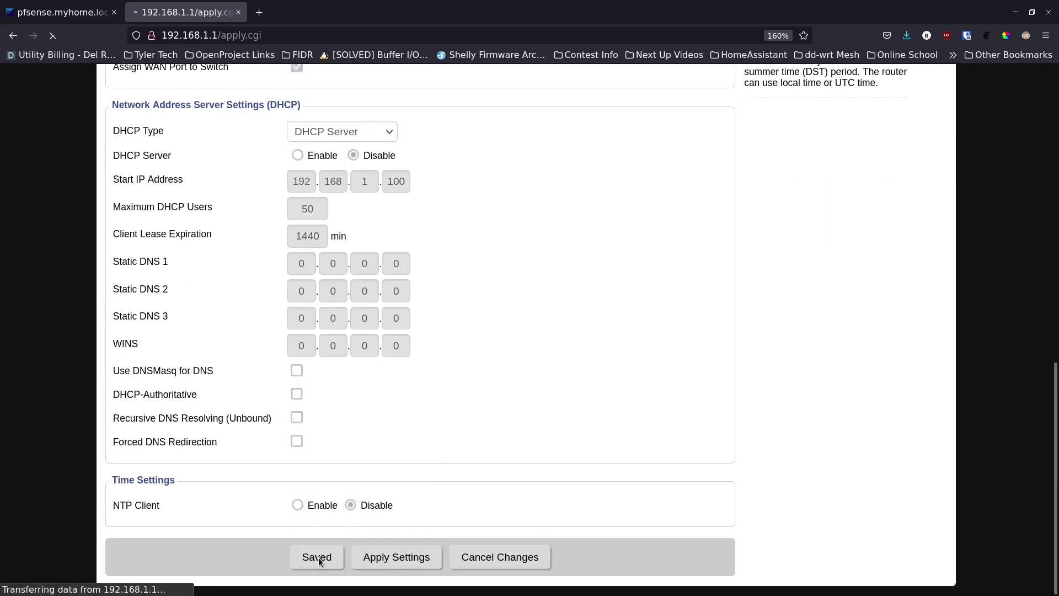
scroll(431, 418, "down", 5)
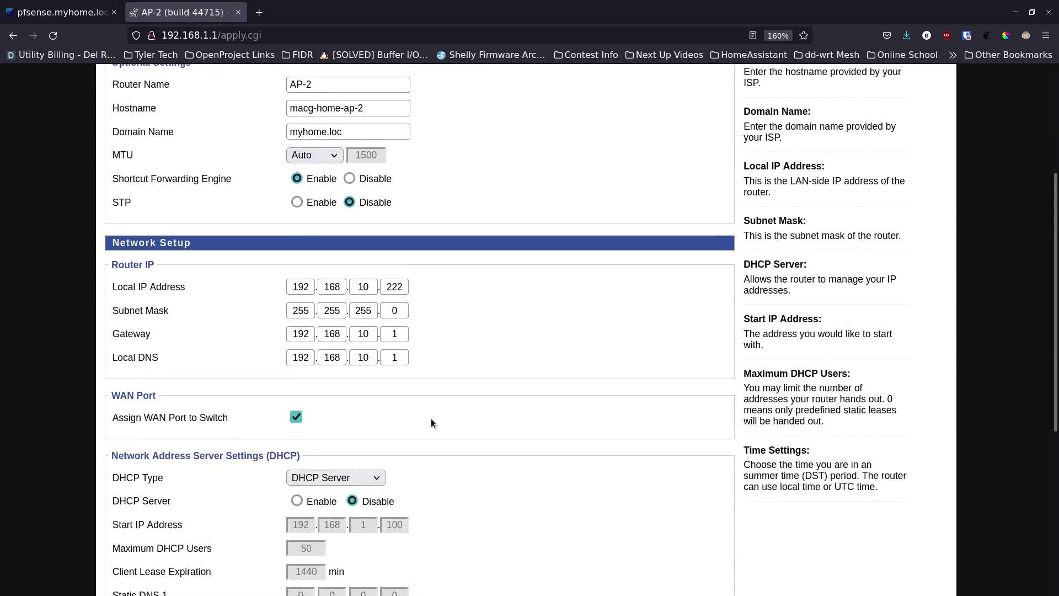
scroll(431, 419, "down", 4)
scroll(431, 419, "up", 6)
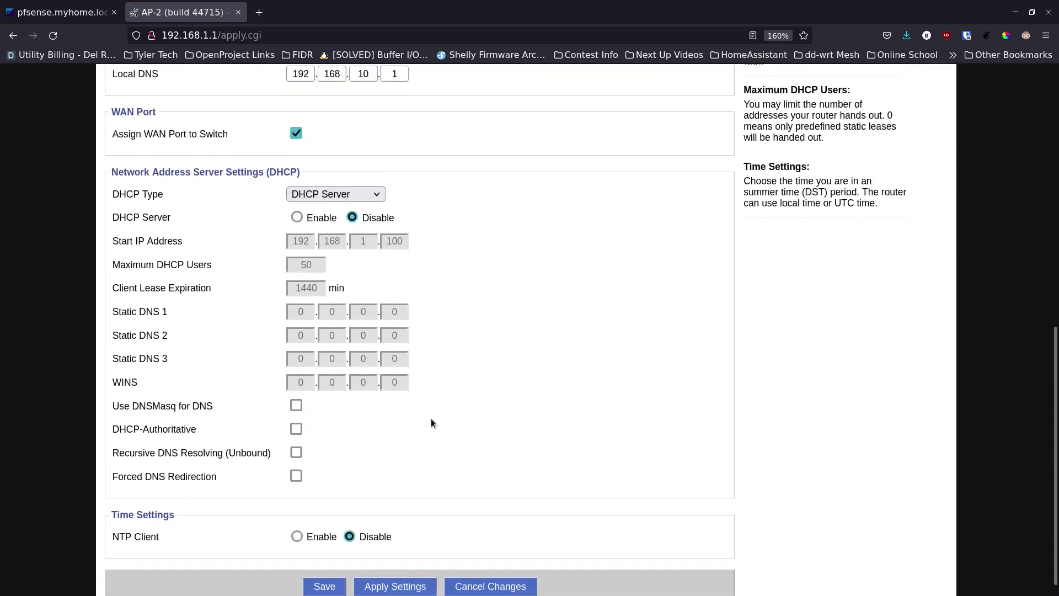
scroll(431, 418, "up", 3)
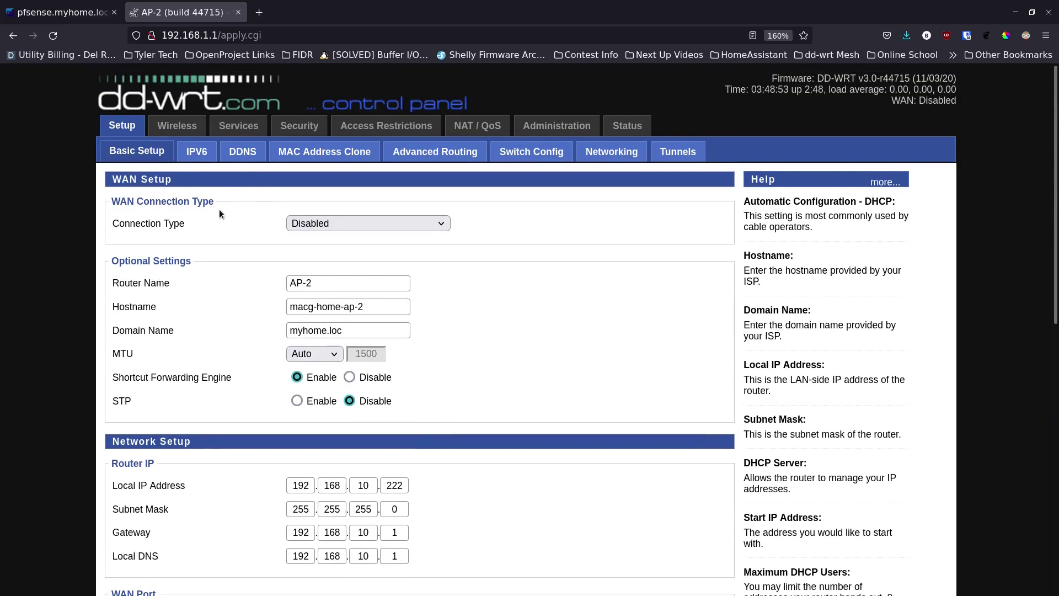
On Advanced Routing, switch Operating Mode from Gateway to Router and save
left_click(405, 153)
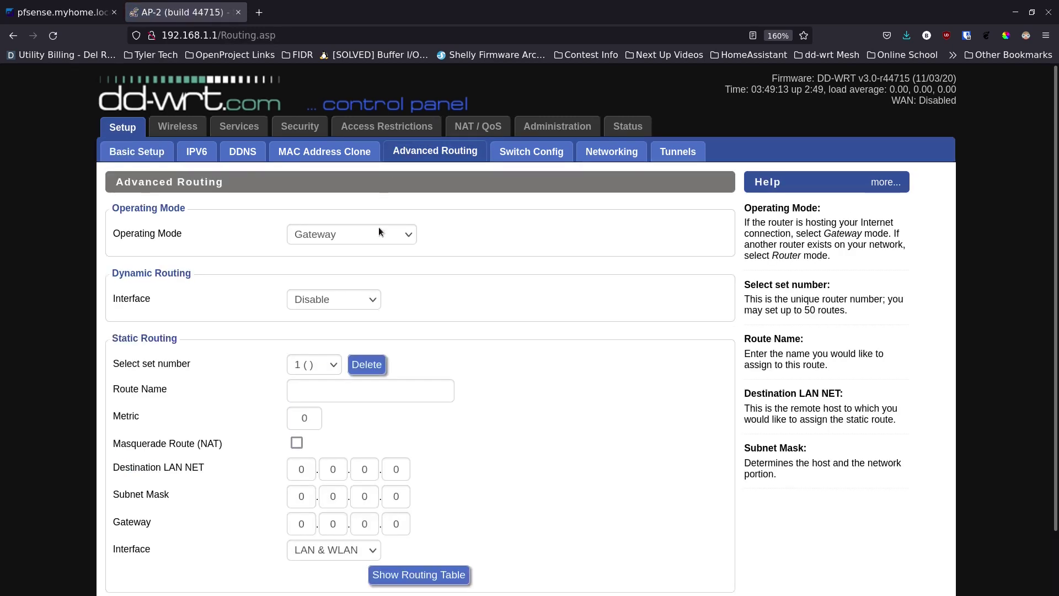
left_click(409, 234)
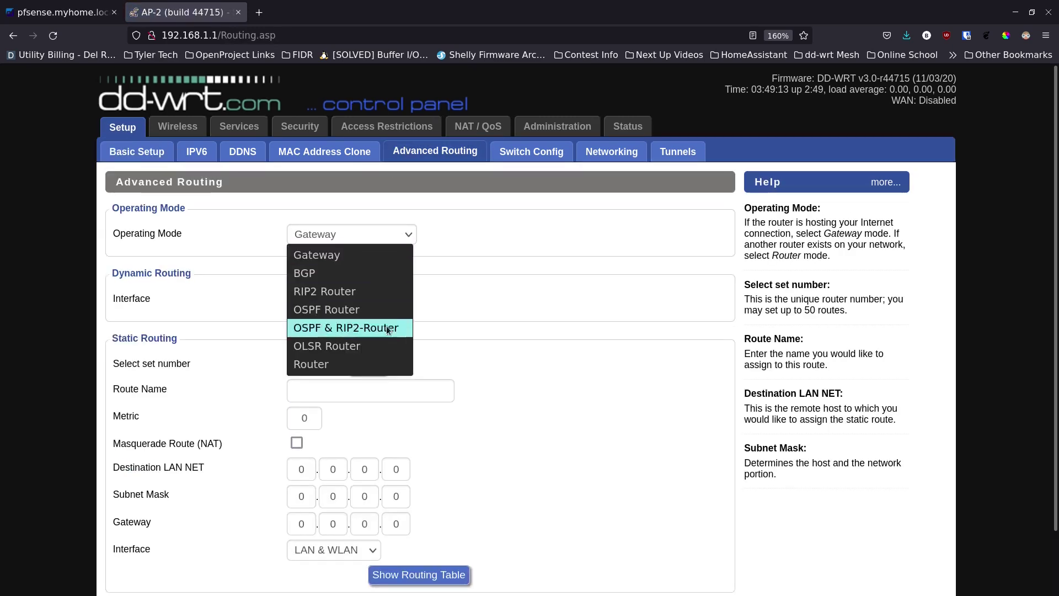
left_click(343, 363)
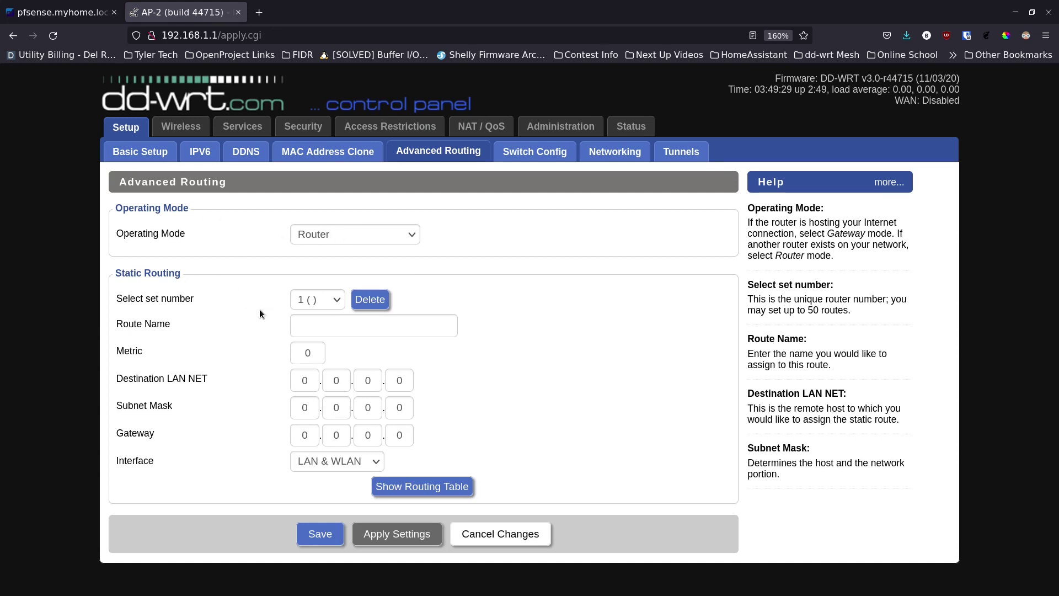
left_click(320, 533)
Set the 2.4 GHz (wl0) Network Mode to N-Only in Wireless Basic Settings
left_click(183, 127)
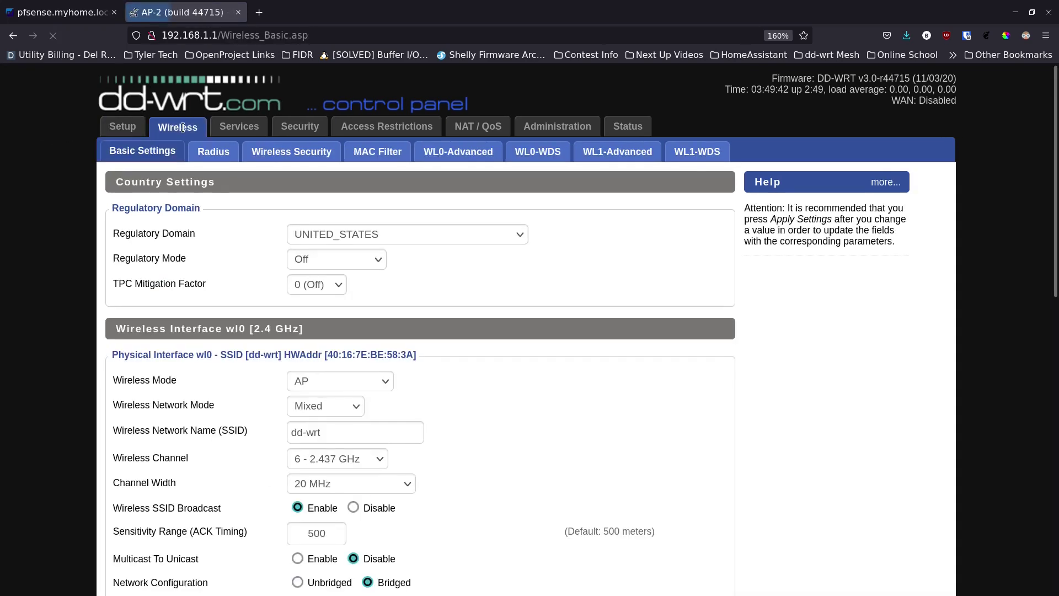
scroll(257, 268, "down", 3)
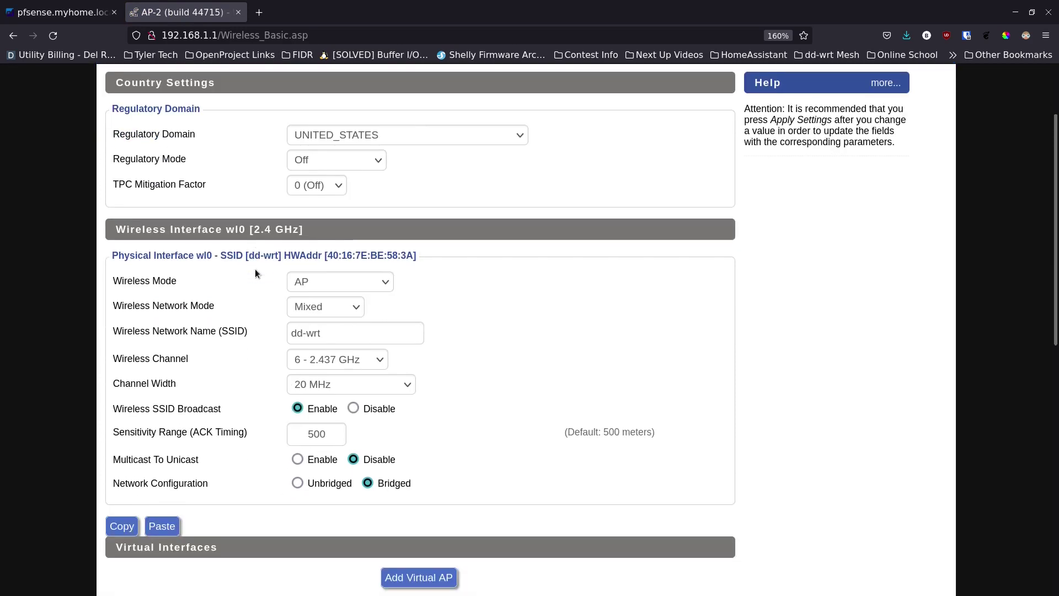
left_click(358, 308)
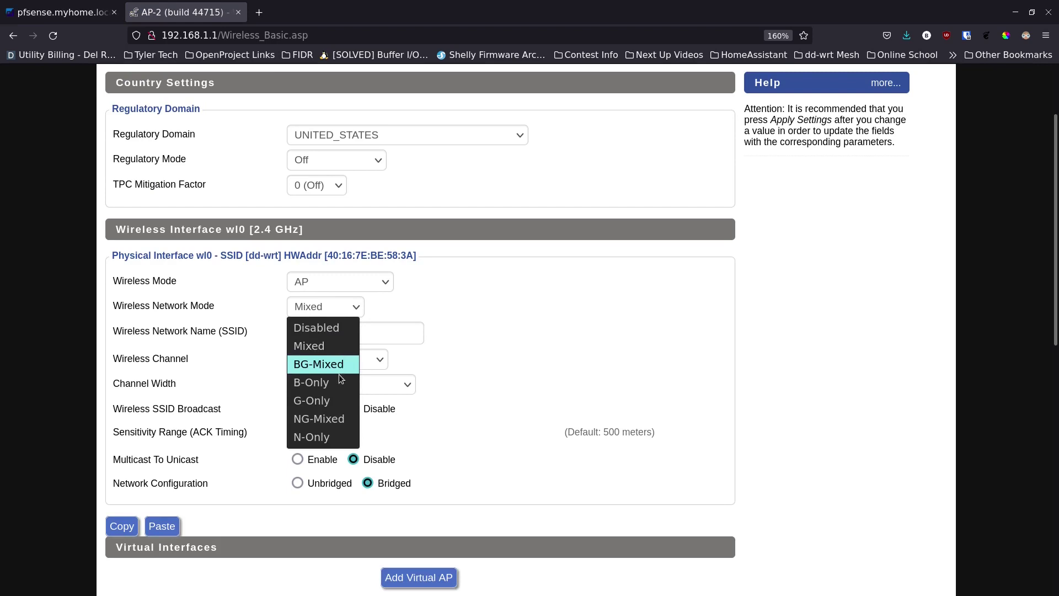
left_click(333, 437)
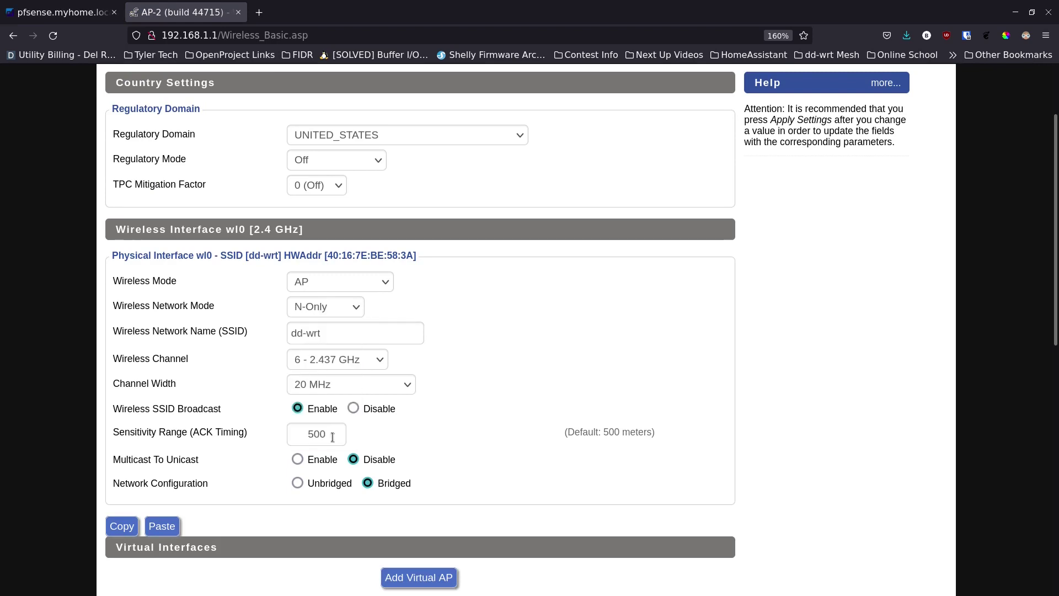
Rename the 2.4 GHz SSID from dd-wrt to MacG-NG and set channel 11 (2.462 GHz)
left_click(348, 335)
key("ctrl+shift+Left")
key("ctrl+shift+Left")
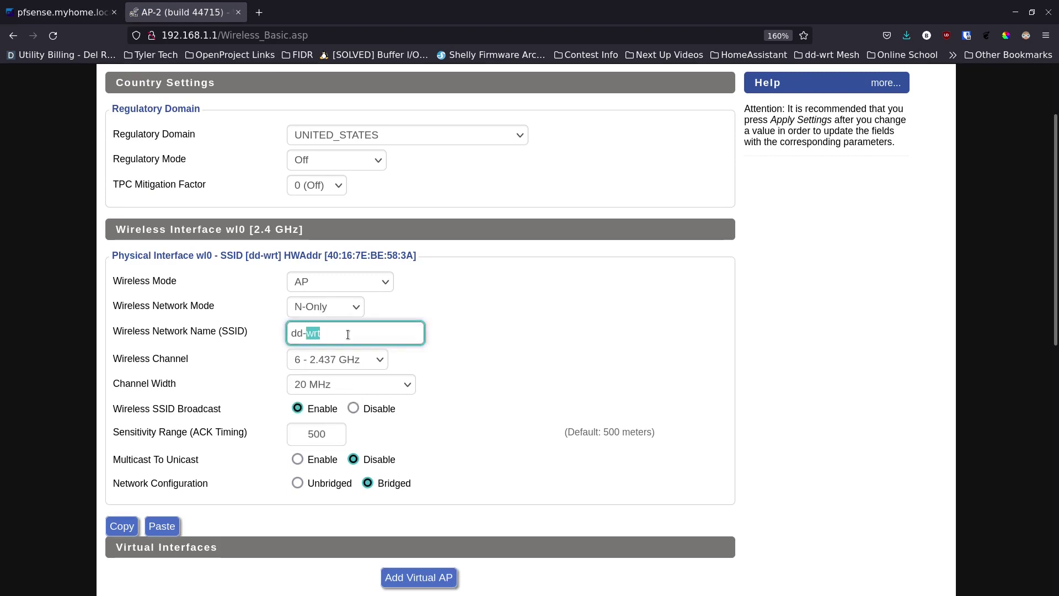
key("BackSpace")
type("MacG-NG")
left_click(380, 359)
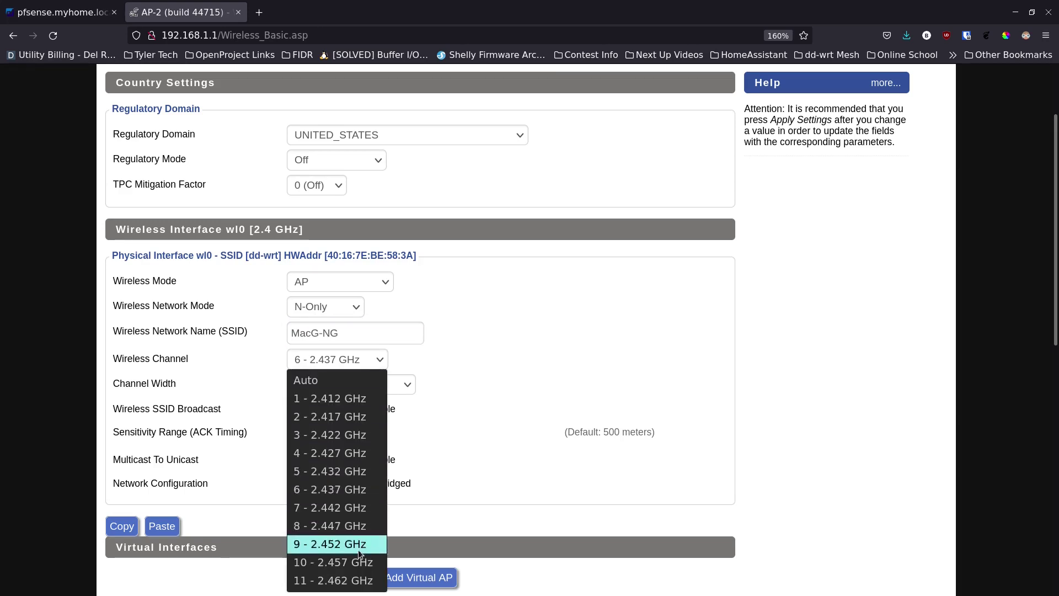
left_click(354, 581)
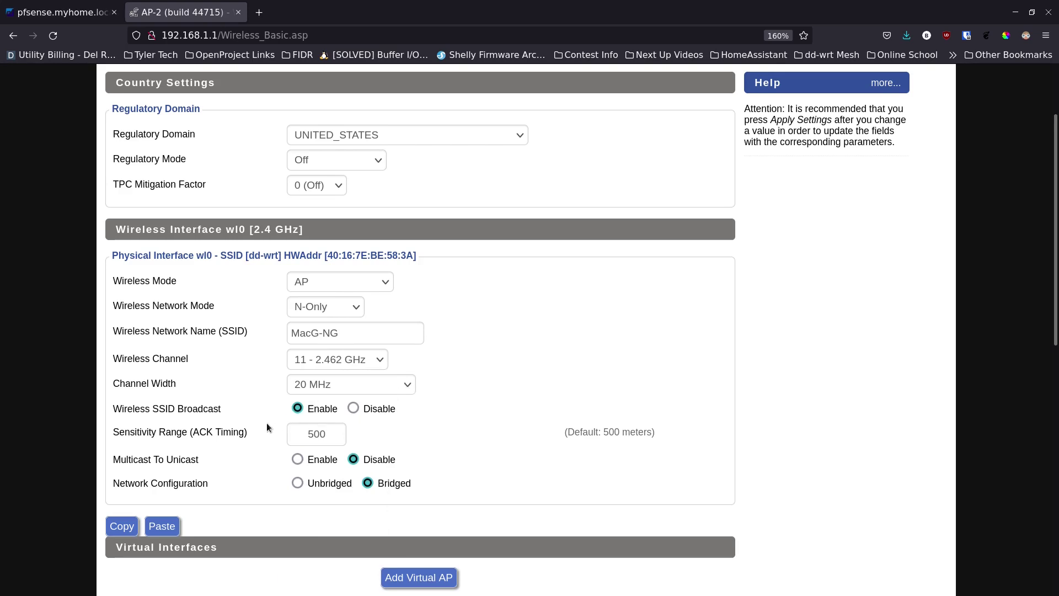
scroll(247, 407, "down", 3)
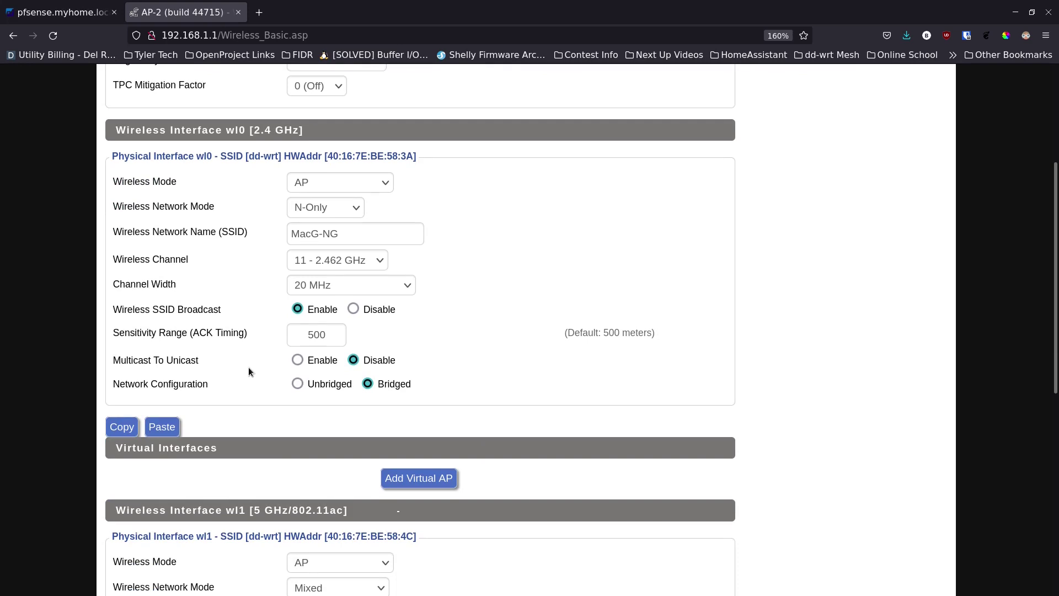
scroll(265, 382, "down", 3)
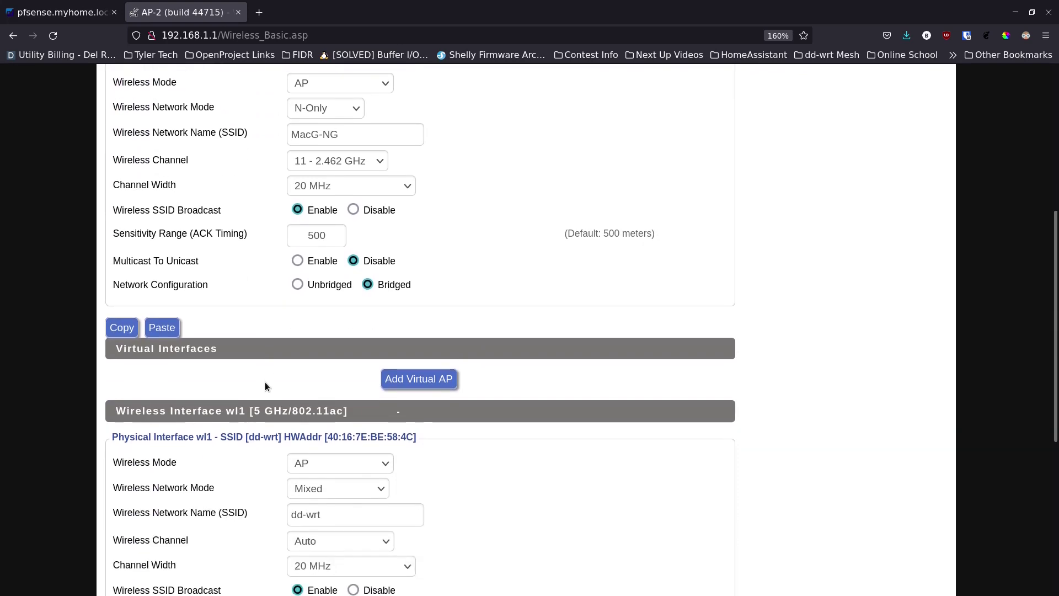
scroll(259, 395, "down", 4)
scroll(259, 400, "down", 3)
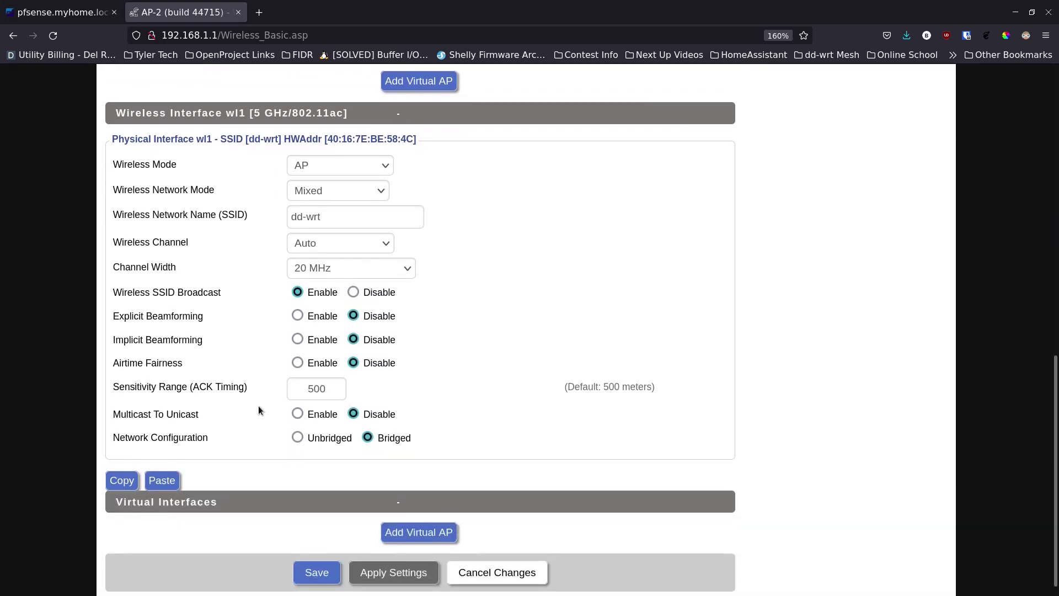
Save the 2.4 GHz settings and set the 5 GHz (wl1) Network Mode to AC-Only
left_click(316, 573)
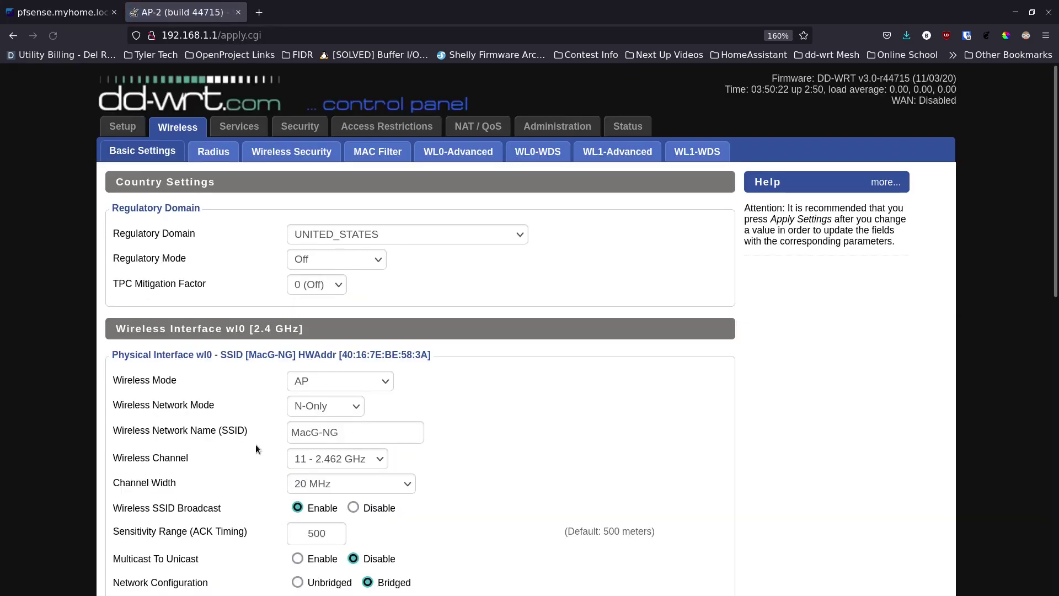
scroll(256, 445, "down", 8)
scroll(256, 444, "down", 2)
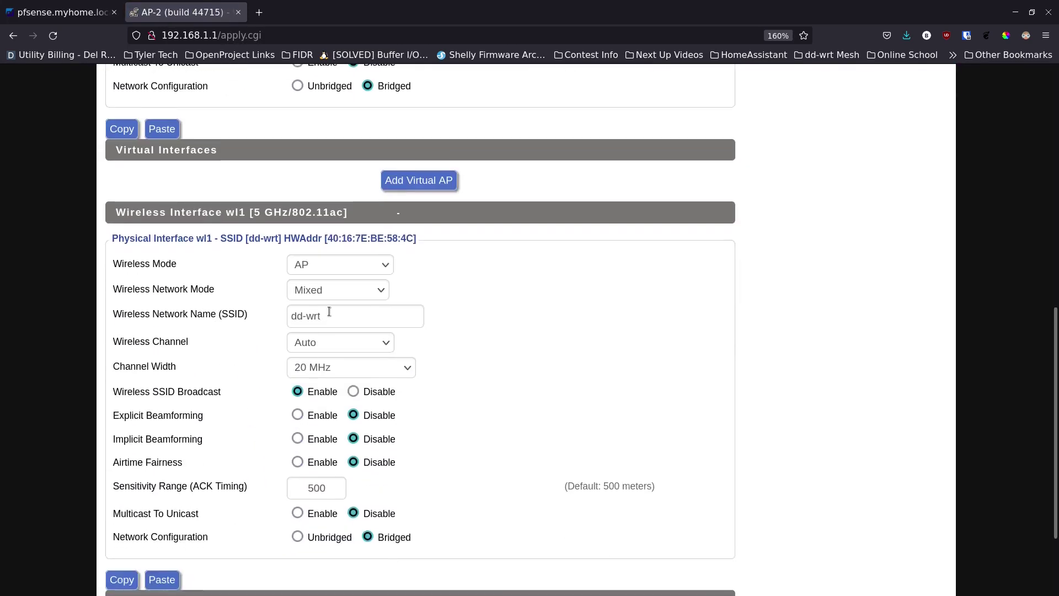
left_click(381, 288)
left_click(355, 423)
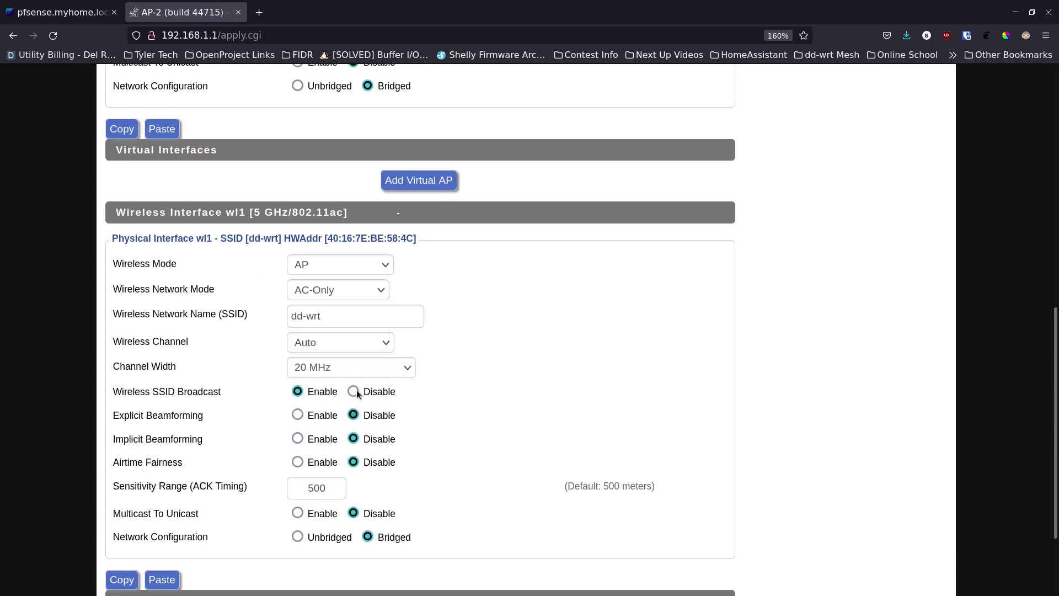
Name the 5 GHz network MacG-NG-5GHz, set Wide HT40 (40 MHz) width, and save
triple_click(360, 318)
type("Mac")
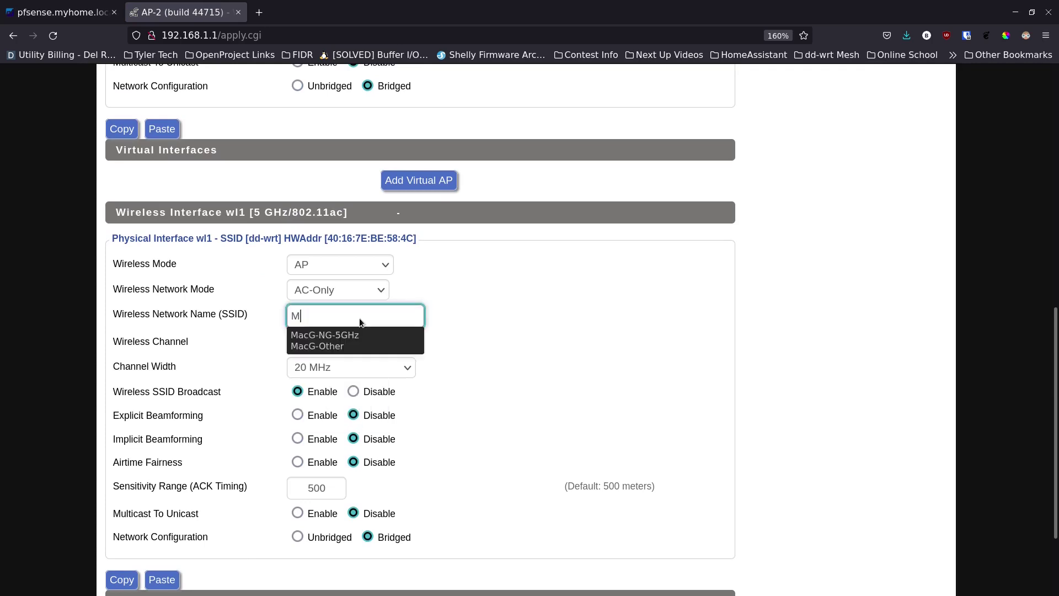
left_click(359, 332)
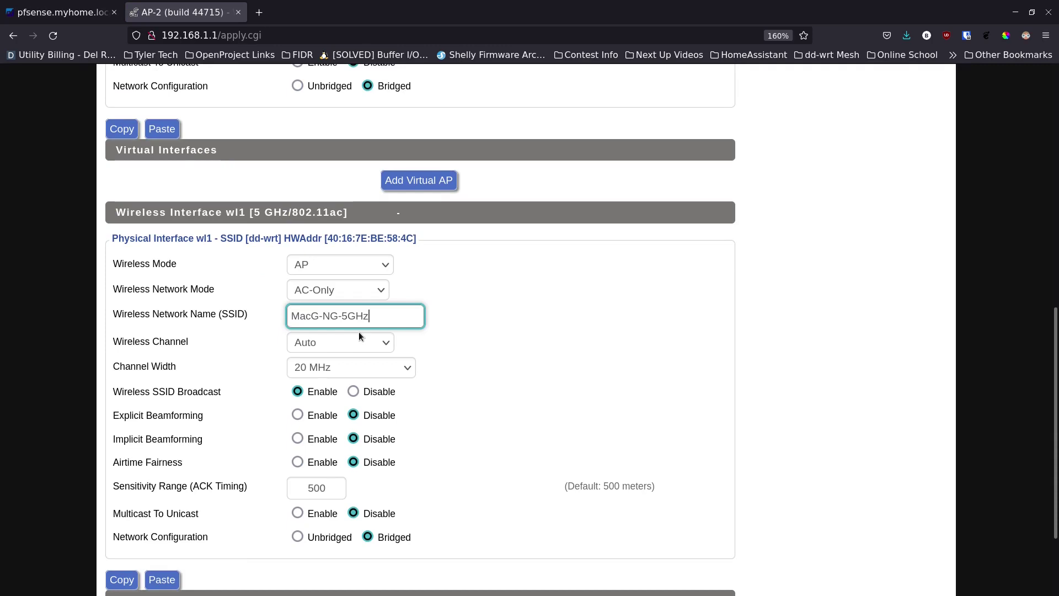
left_click(333, 369)
left_click(330, 404)
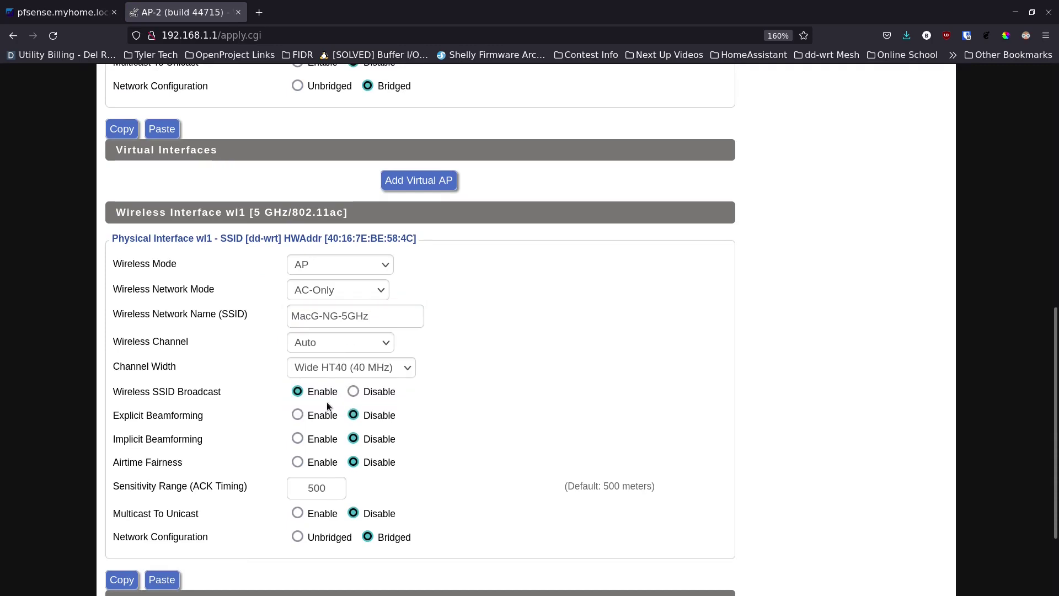
scroll(270, 466, "down", 3)
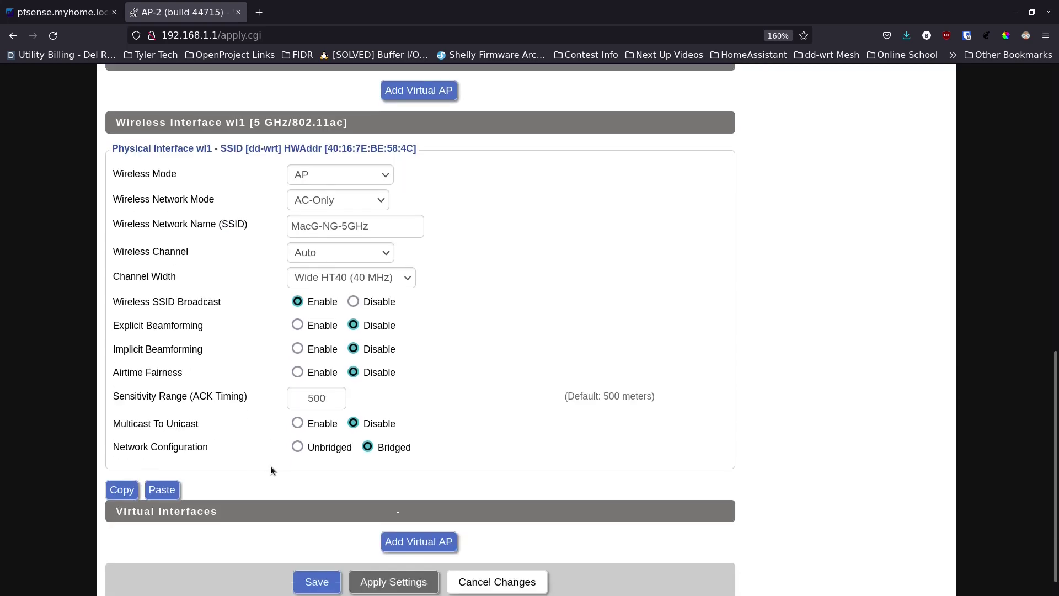
left_click(309, 557)
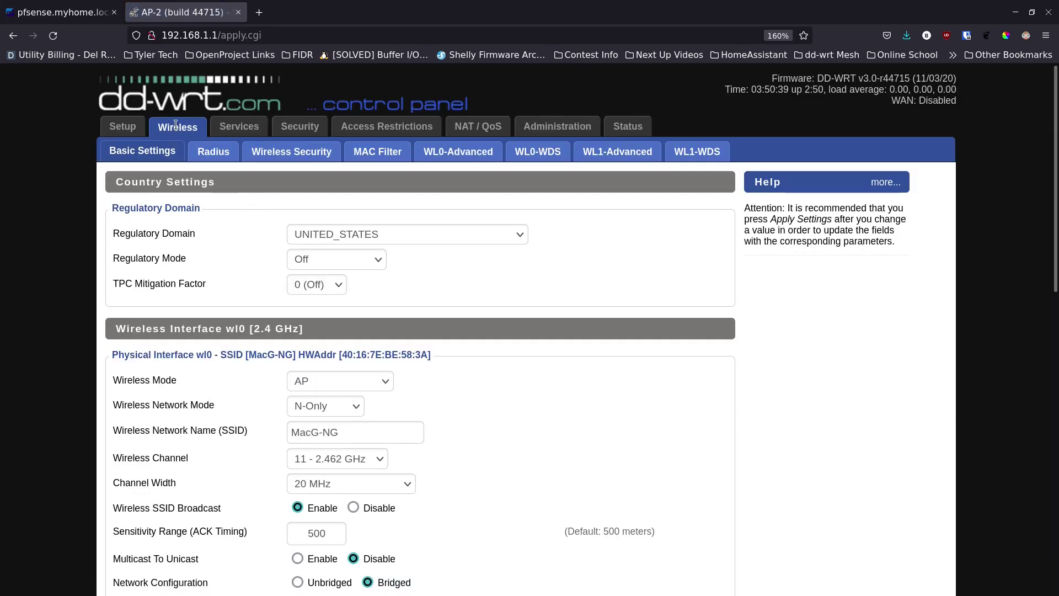
Set the 2.4 GHz radio's security to WPA2-PSK and enter its shared key
left_click(291, 157)
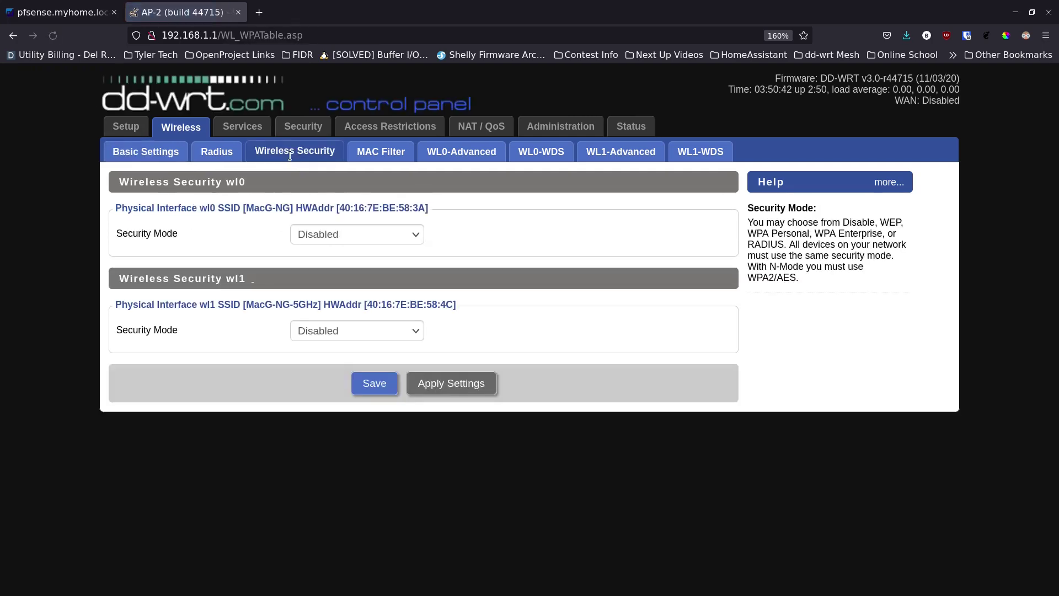
left_click(359, 236)
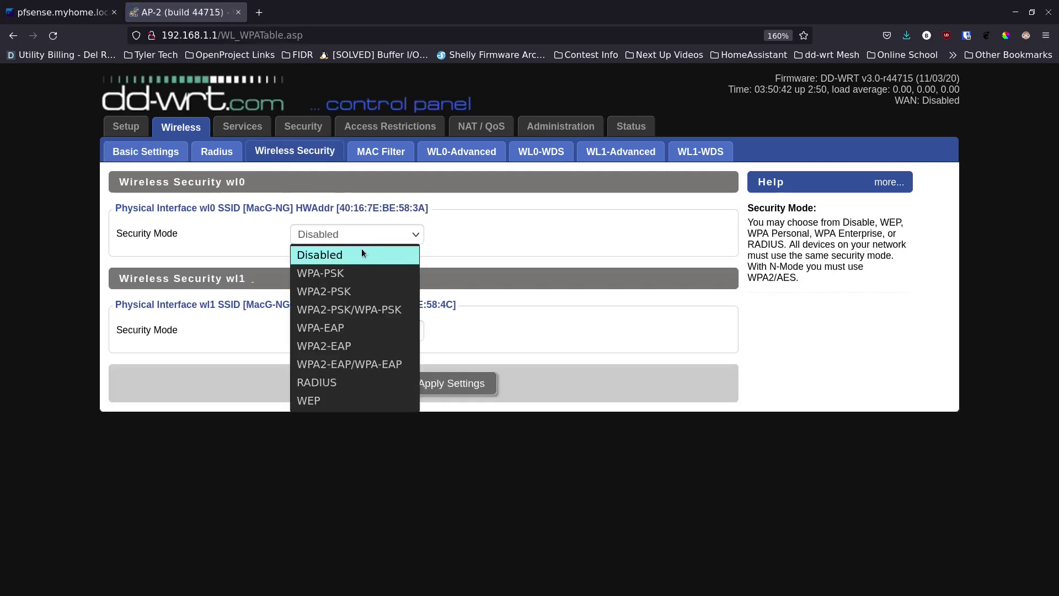
left_click(369, 289)
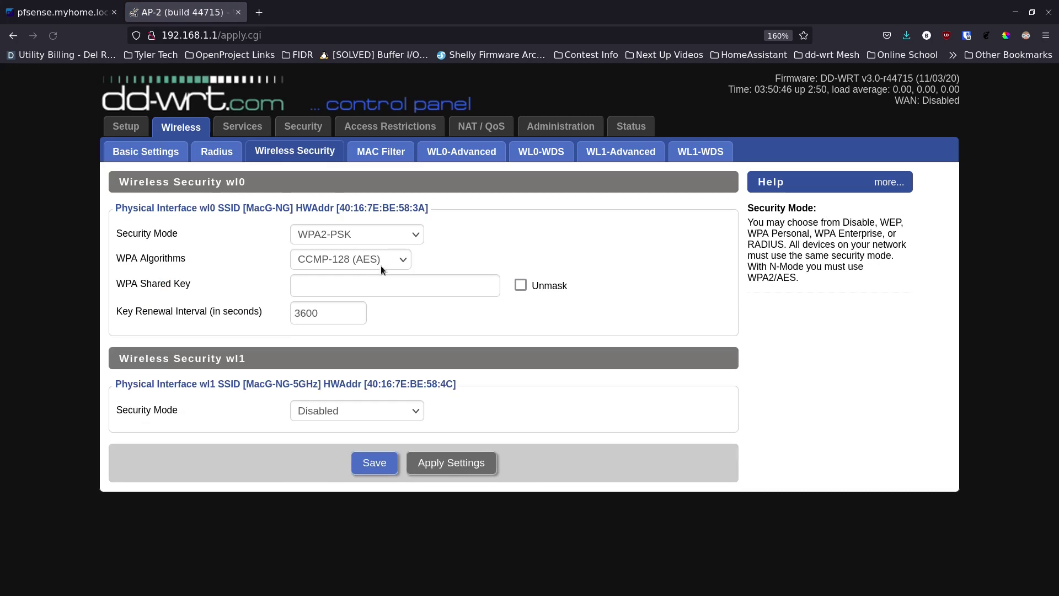
left_click(373, 287)
type("•••••••••")
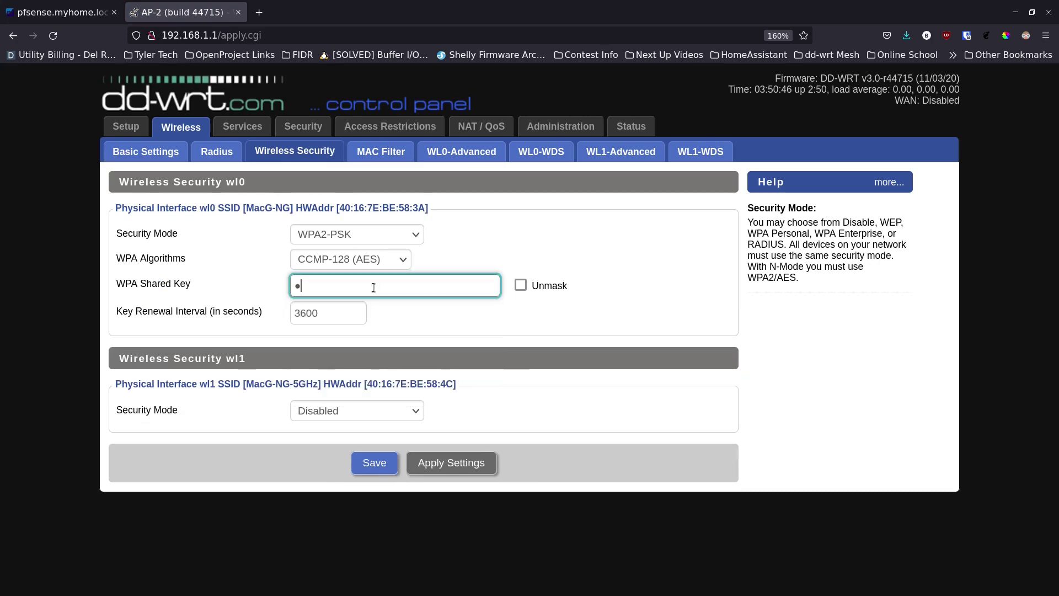
type("••")
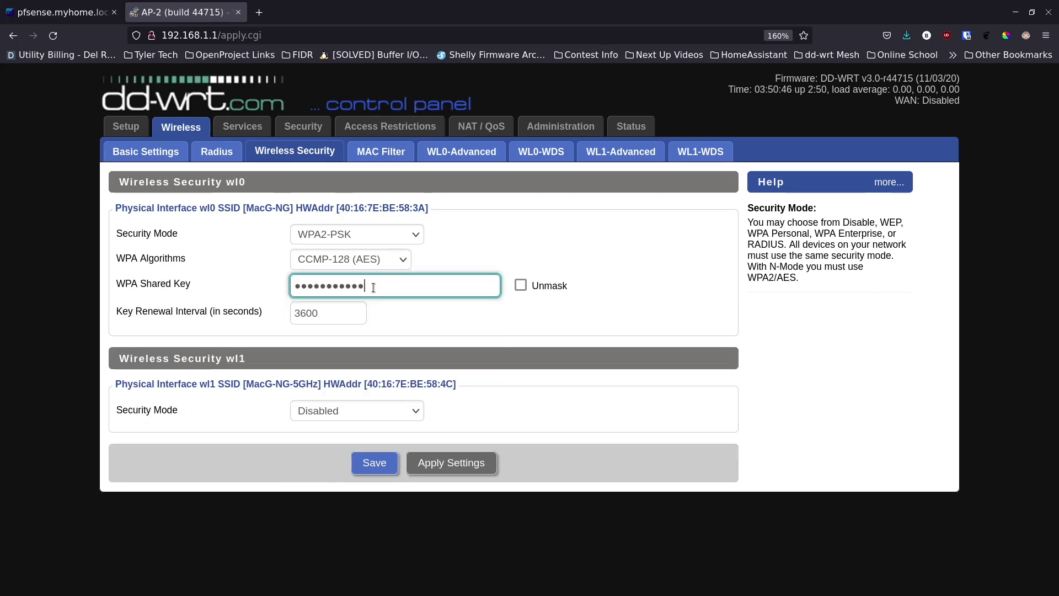
Set the 5 GHz radio to WPA2-PSK with its shared key, then save both
left_click(363, 416)
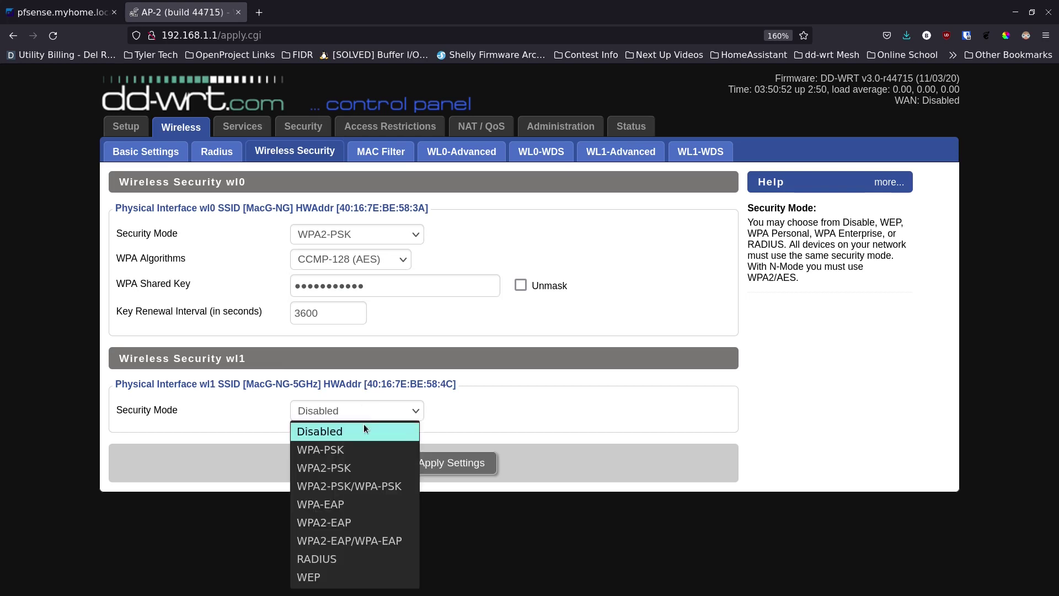
left_click(357, 464)
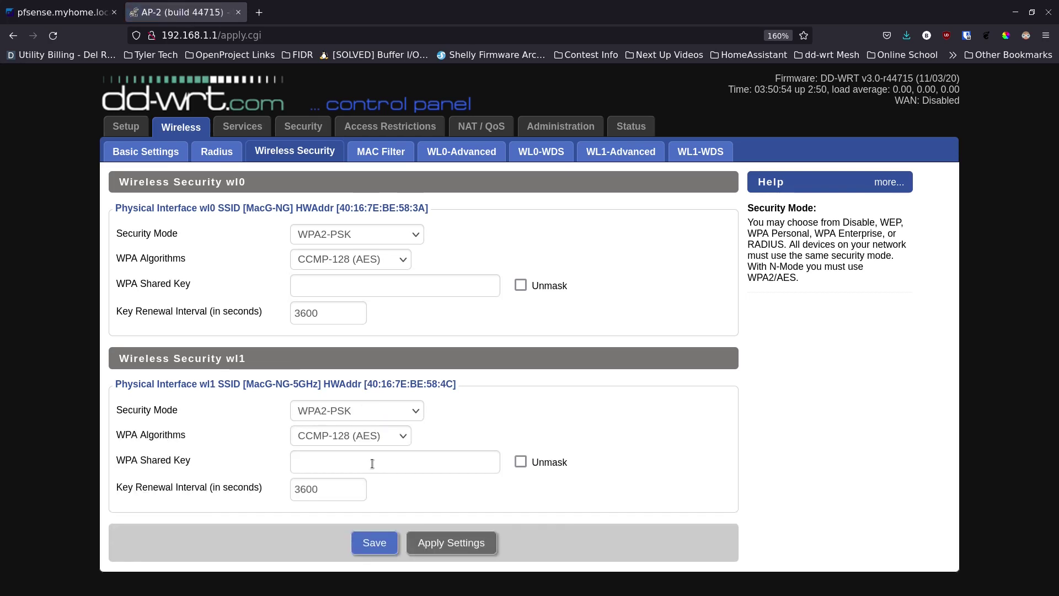
left_click(371, 464)
type("•••••••••")
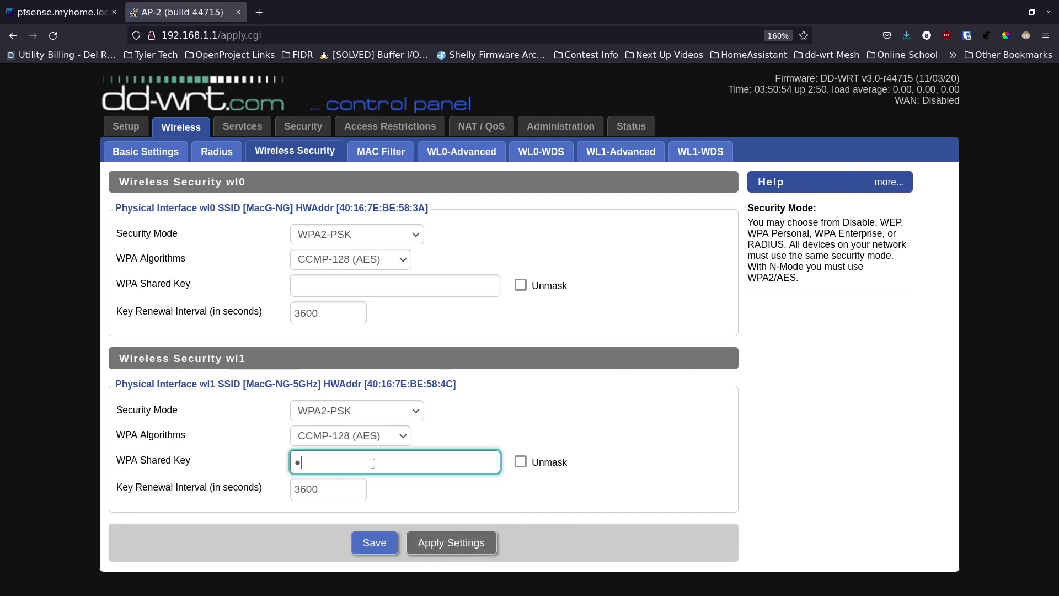
type("••")
left_click(388, 283)
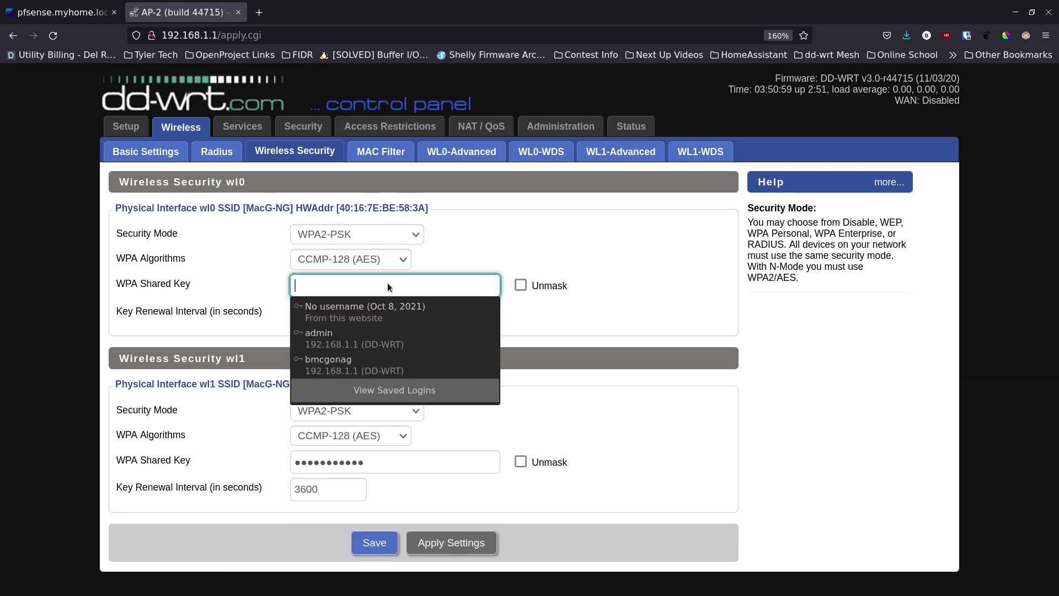
type("•••••••••••")
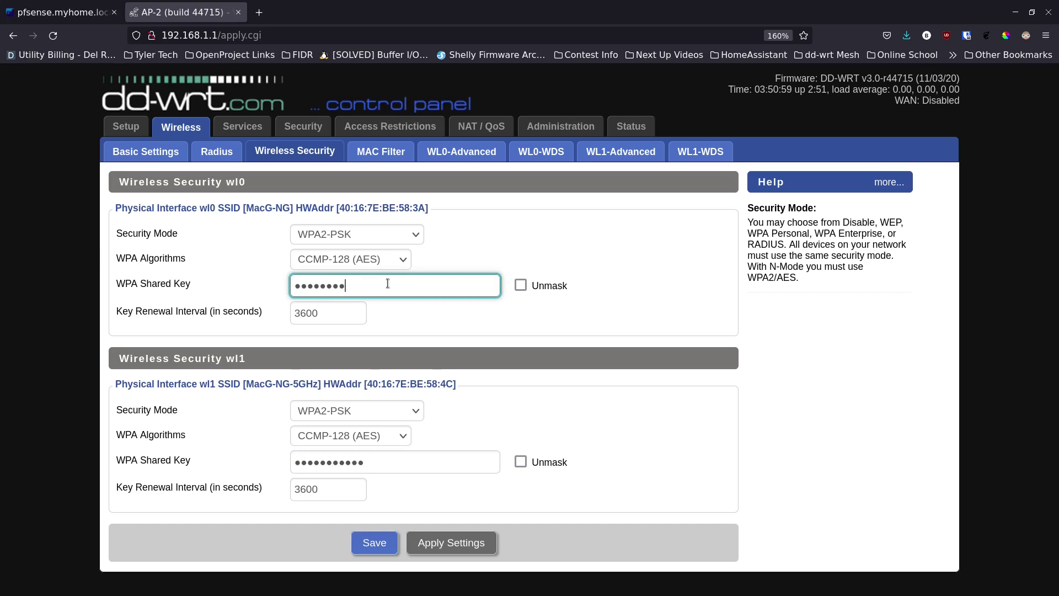
left_click(373, 542)
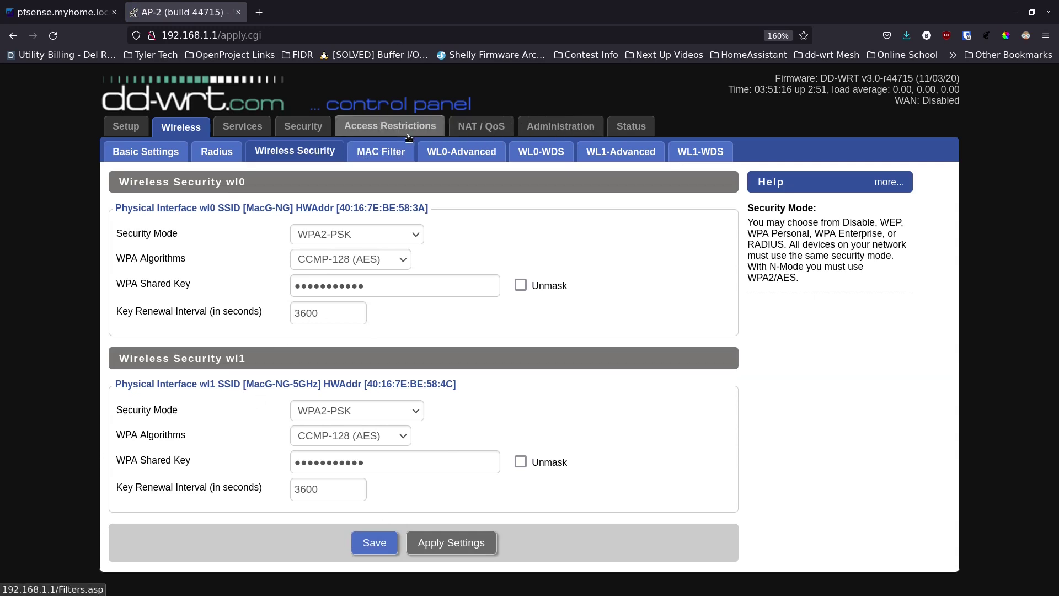
Disable Dnsmasq on the Services page
left_click(242, 134)
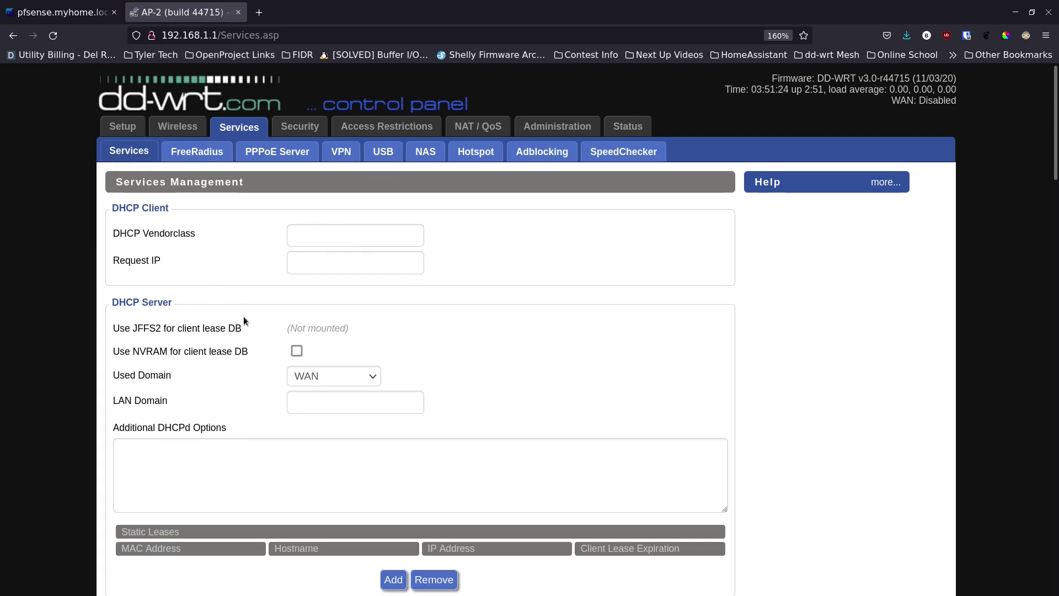
scroll(243, 317, "down", 2)
scroll(245, 321, "down", 4)
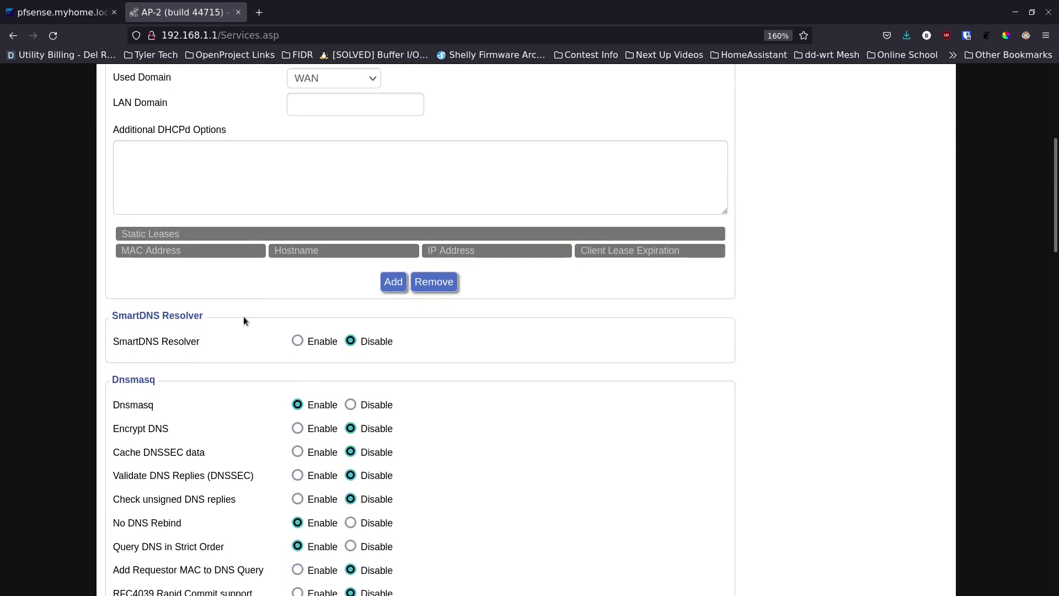
scroll(244, 316, "down", 2)
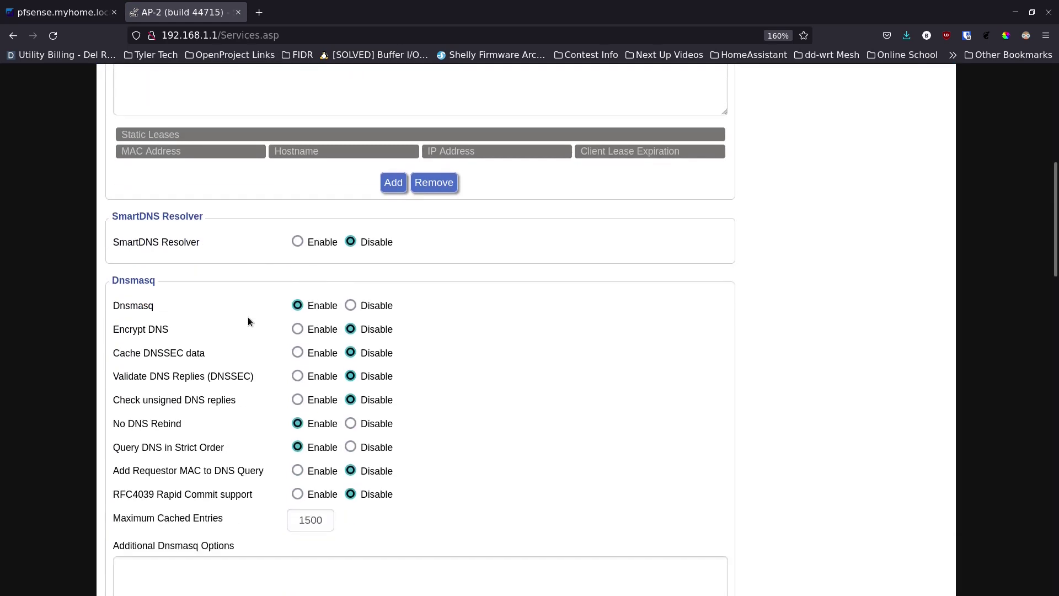
left_click(351, 306)
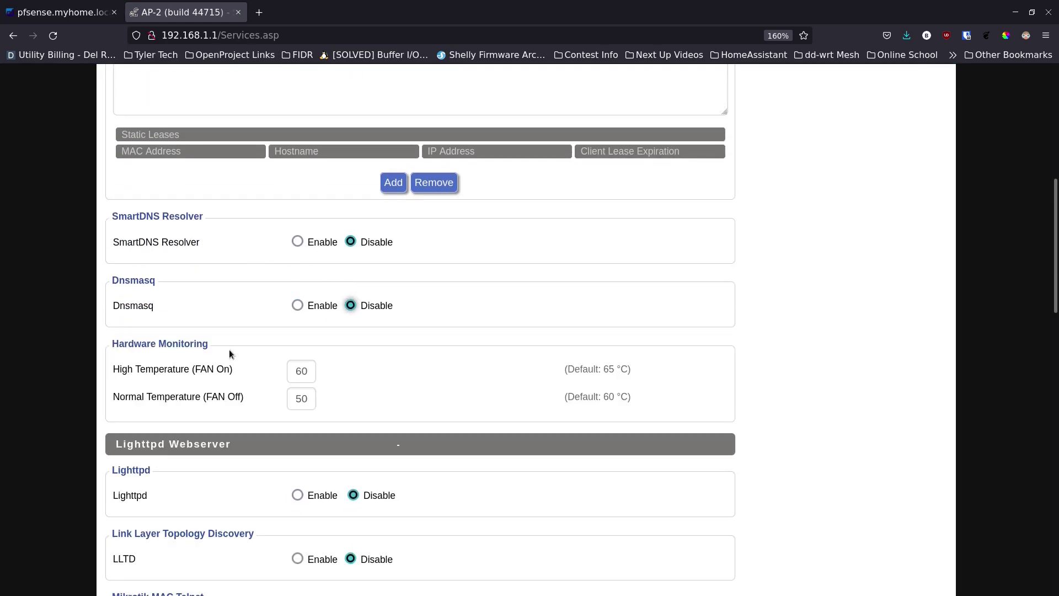
Disable the ttraff WAN traffic daemon and save the services settings
scroll(214, 369, "down", 4)
scroll(214, 374, "down", 12)
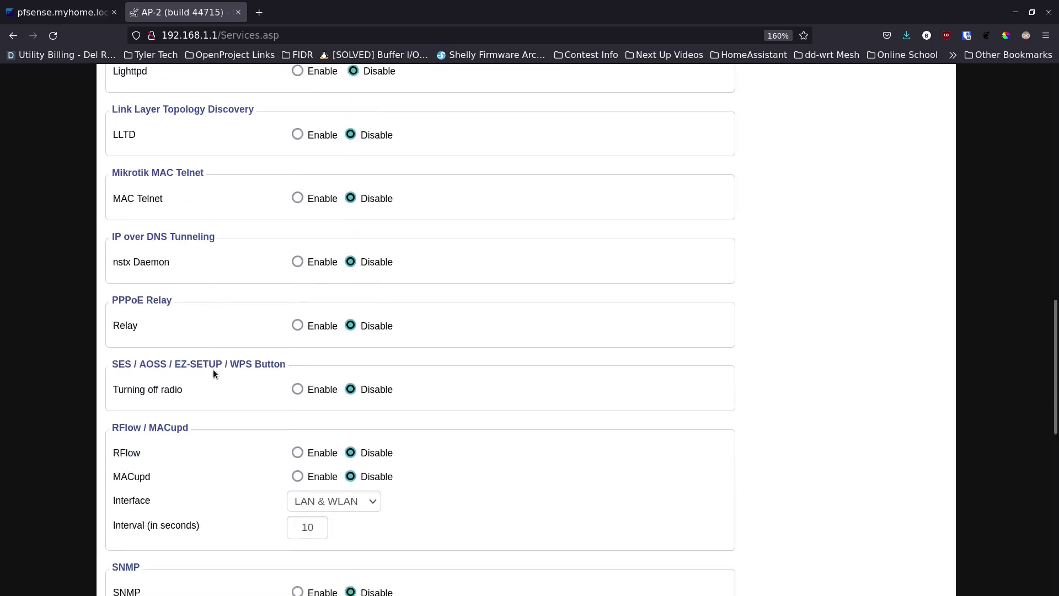
scroll(214, 373, "down", 2)
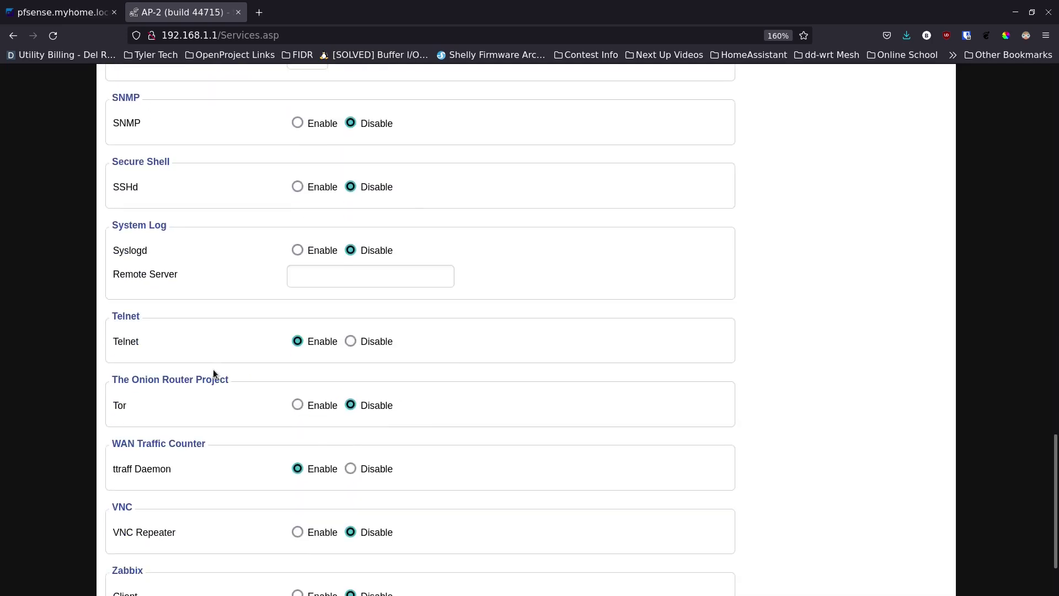
scroll(213, 369, "down", 2)
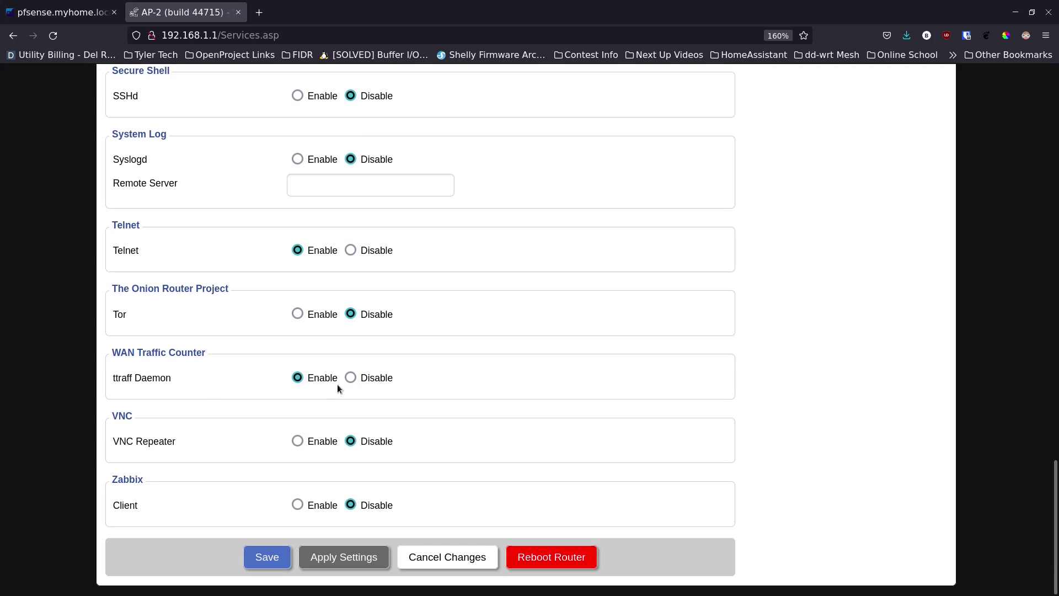
left_click(350, 378)
left_click(272, 556)
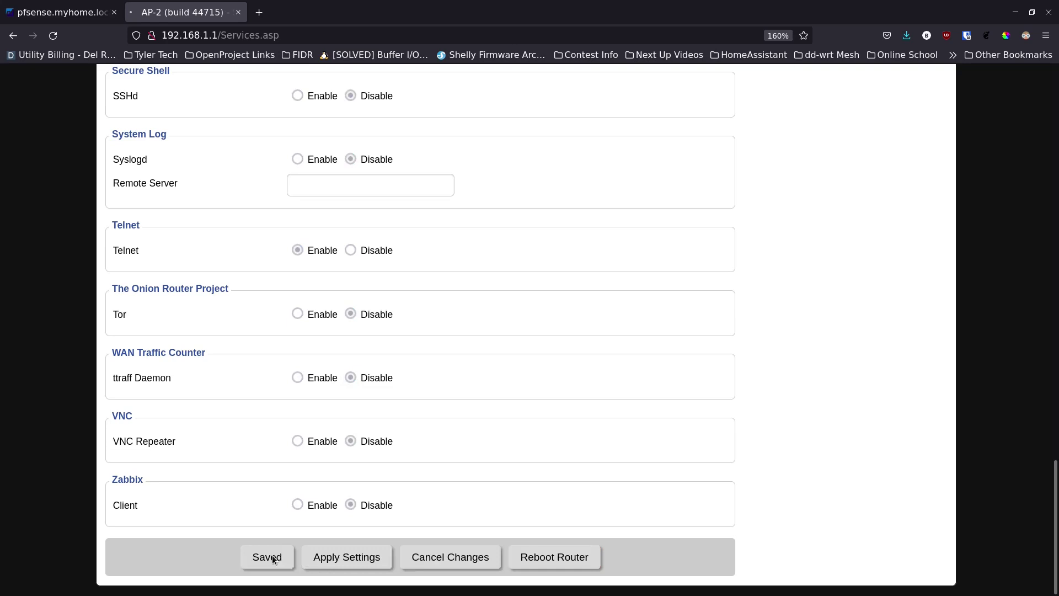
scroll(267, 458, "down", 15)
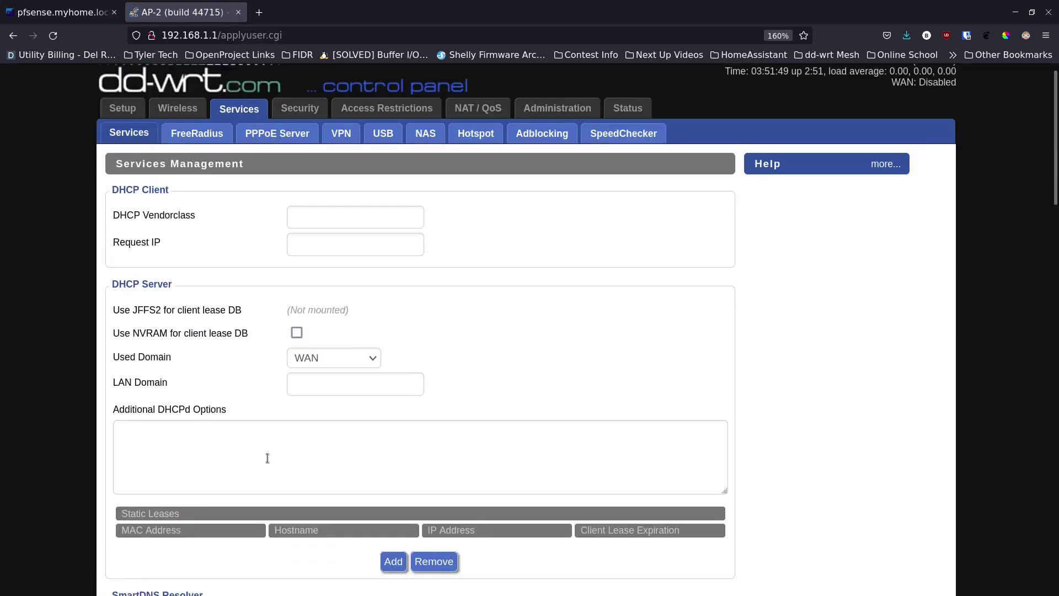
scroll(267, 458, "down", 10)
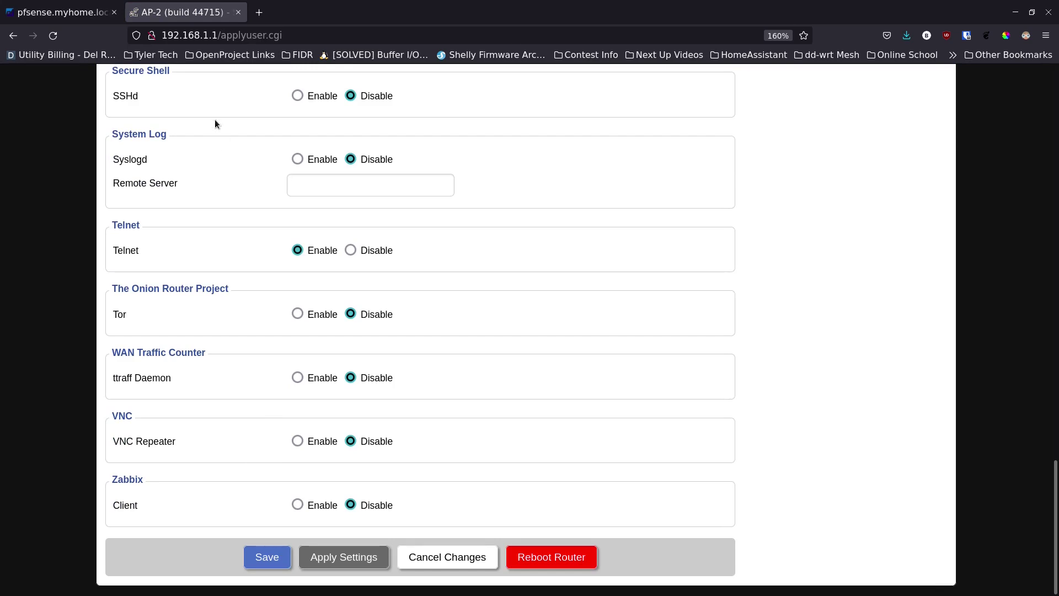
scroll(197, 160, "up", 20)
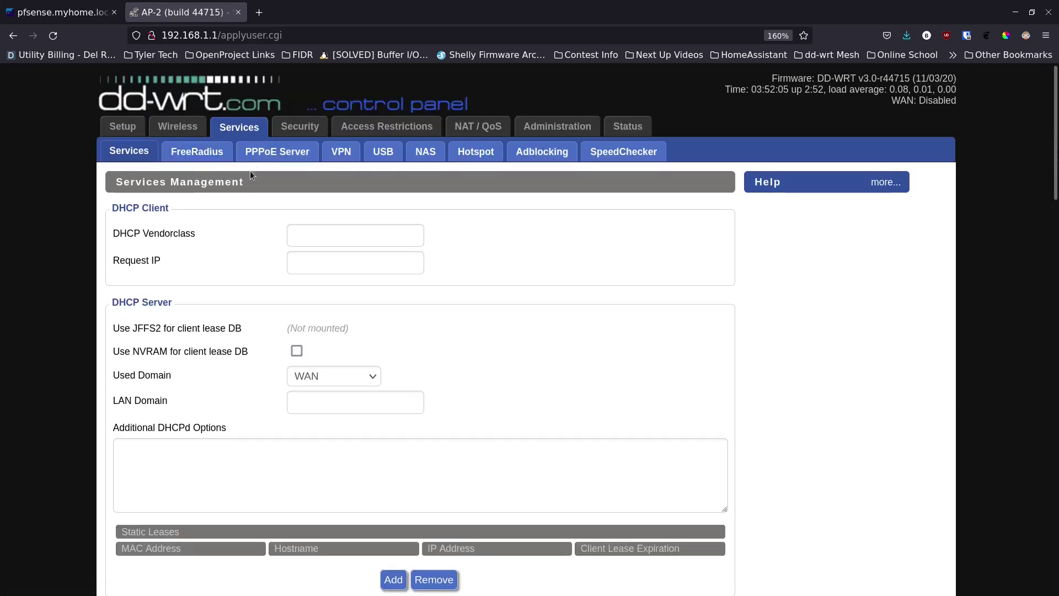
Set SPI Firewall to Disable under Security > Firewall and save
left_click(302, 126)
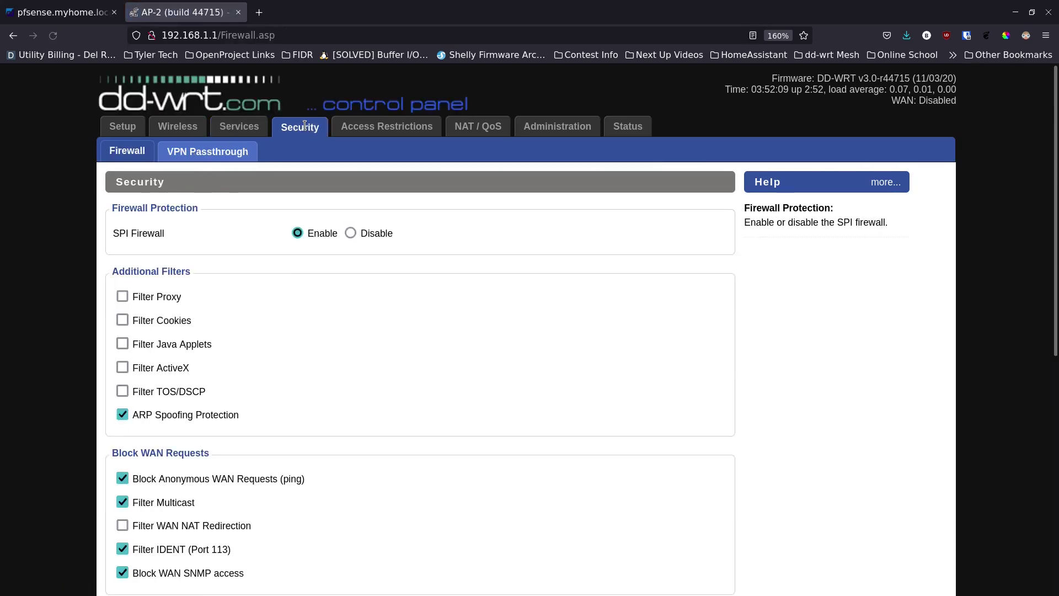
left_click(352, 233)
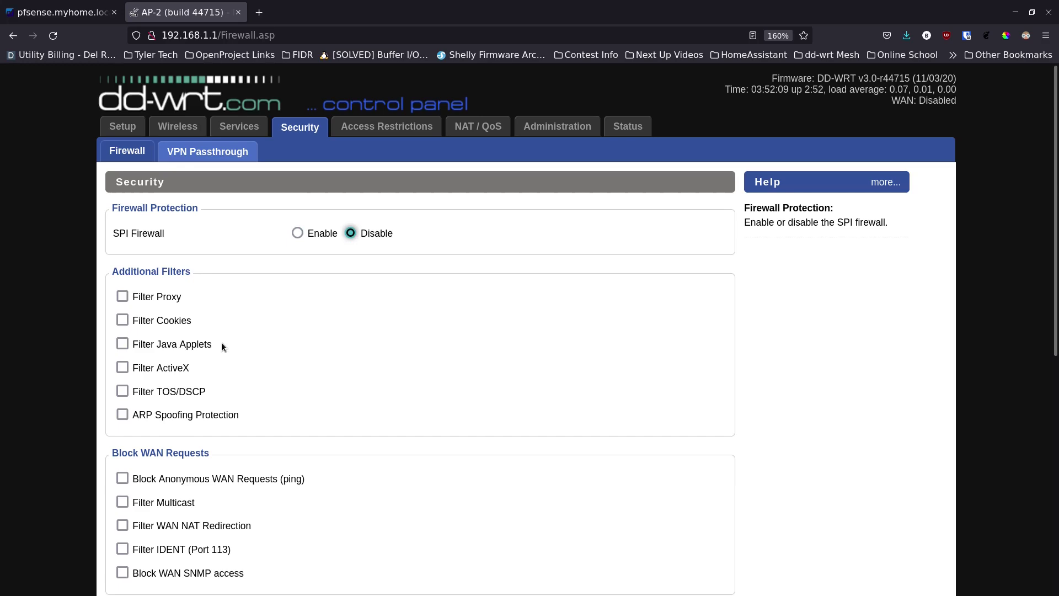
scroll(220, 342, "down", 3)
scroll(185, 399, "down", 3)
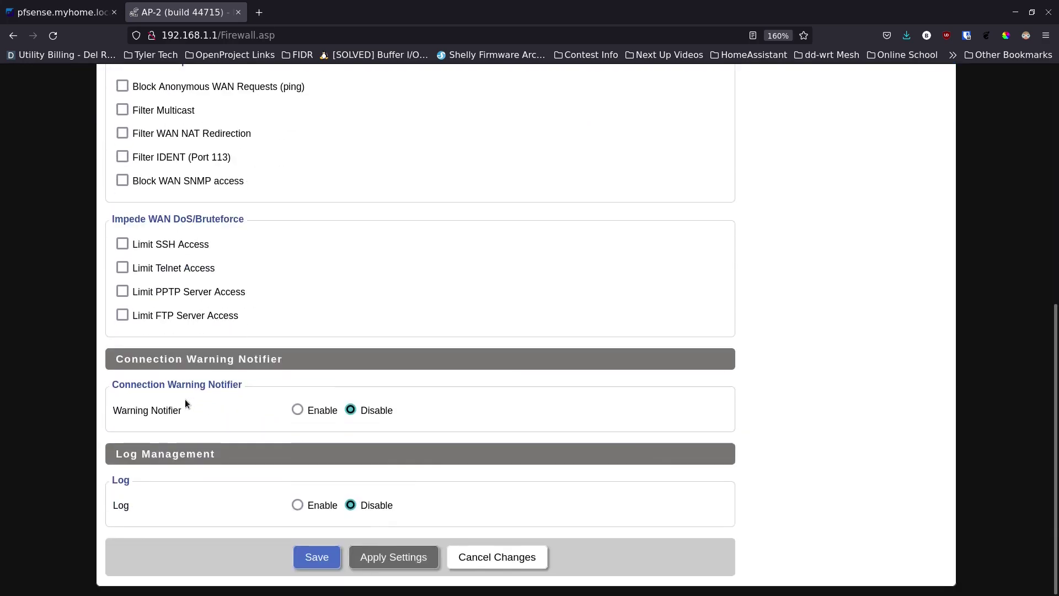
left_click(314, 558)
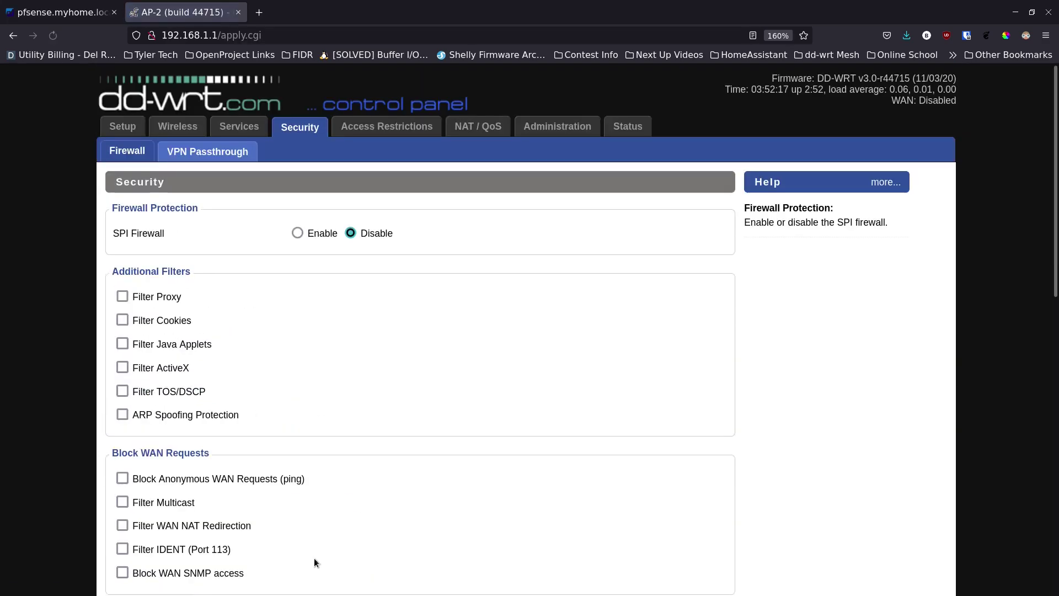
scroll(256, 346, "down", 5)
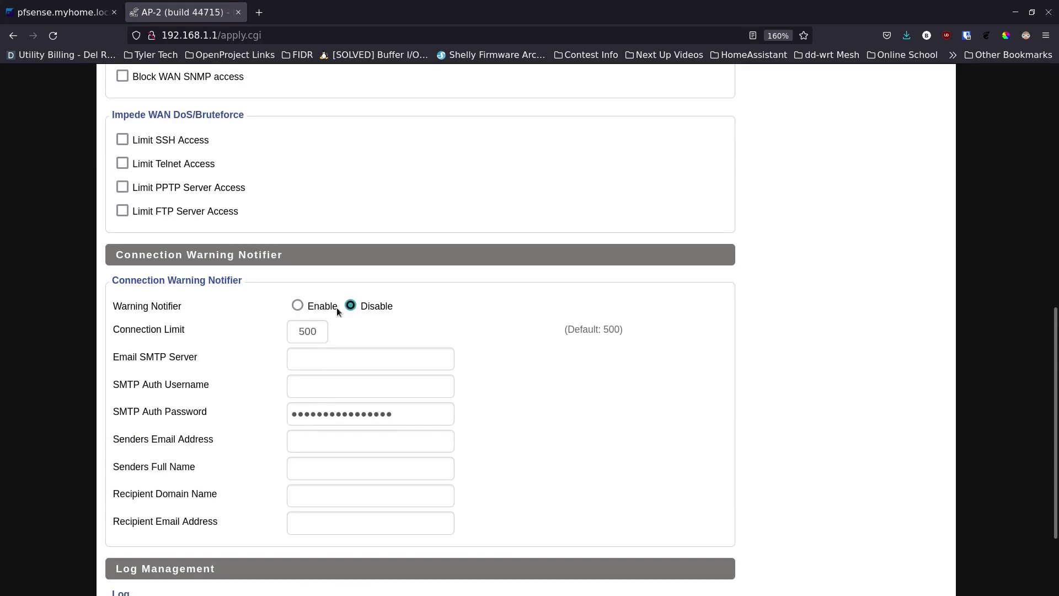
scroll(228, 371, "down", 3)
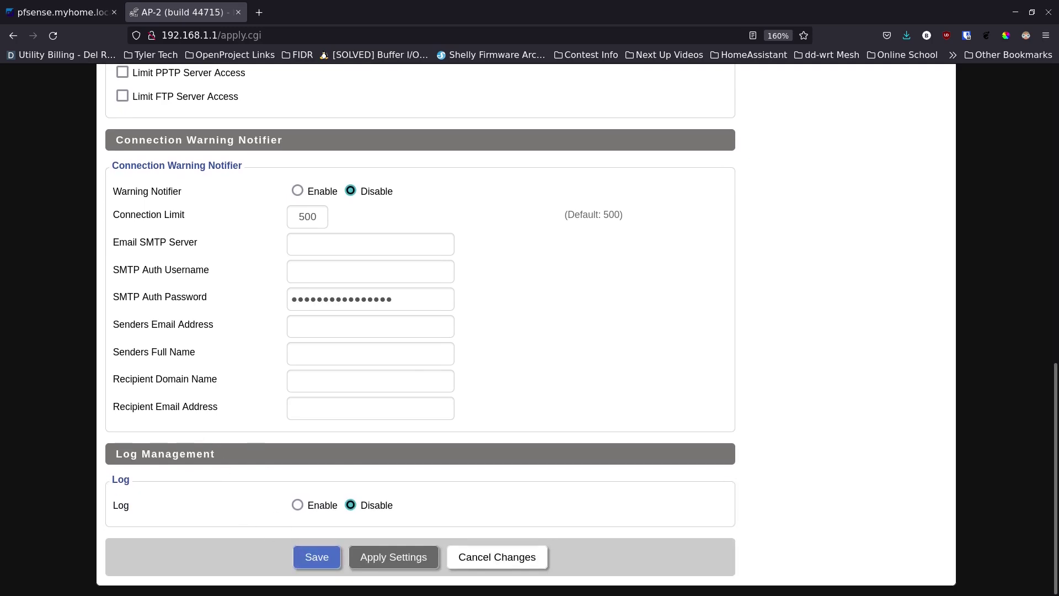
scroll(385, 215, "up", 15)
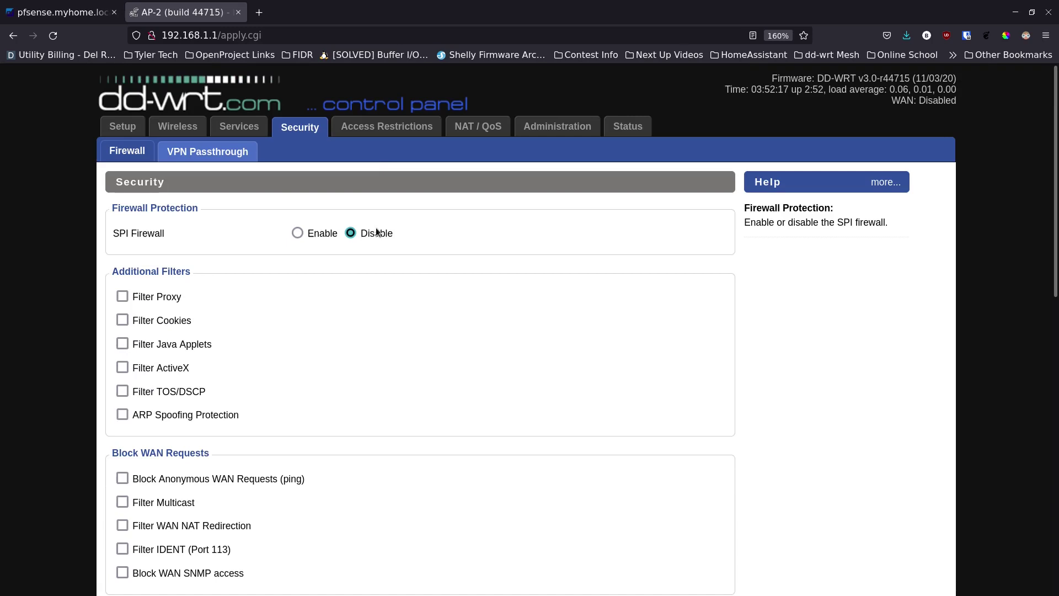
left_click(545, 127)
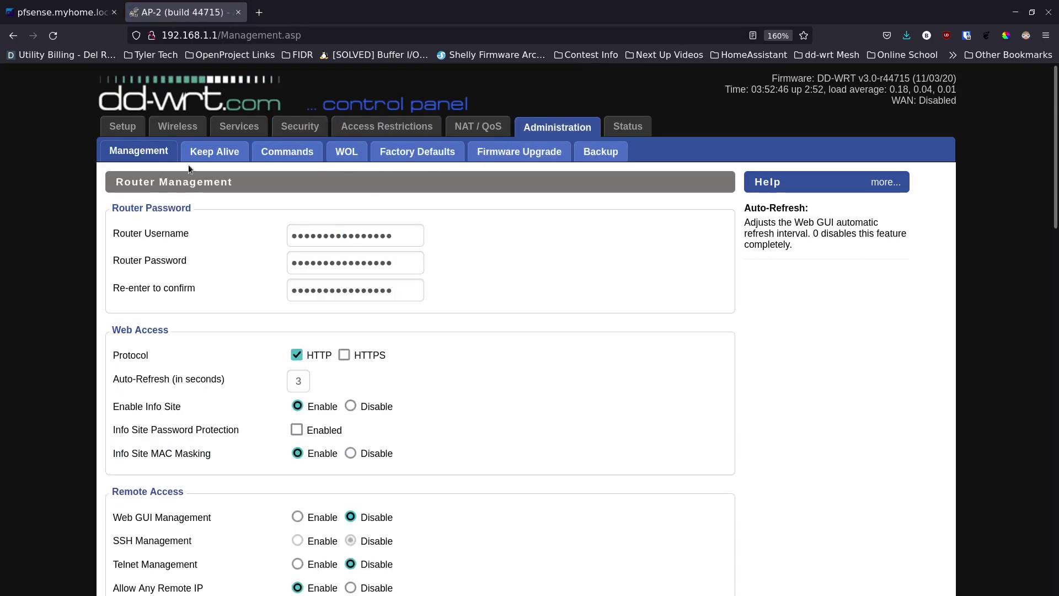
Enable Info Site Password Protection on the Management page
scroll(222, 312, "down", 2)
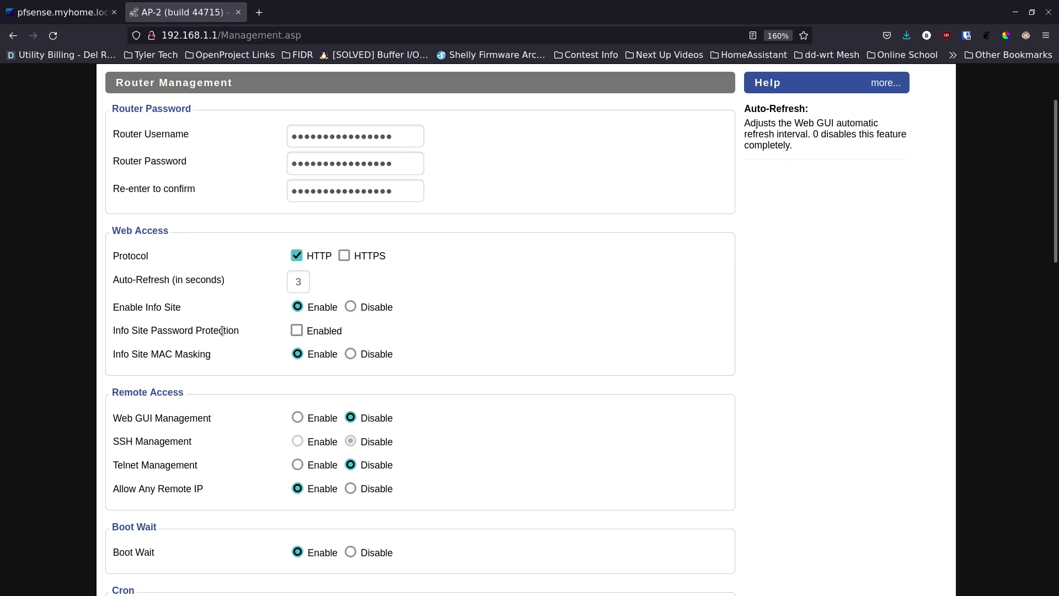
left_click(294, 331)
scroll(245, 357, "down", 3)
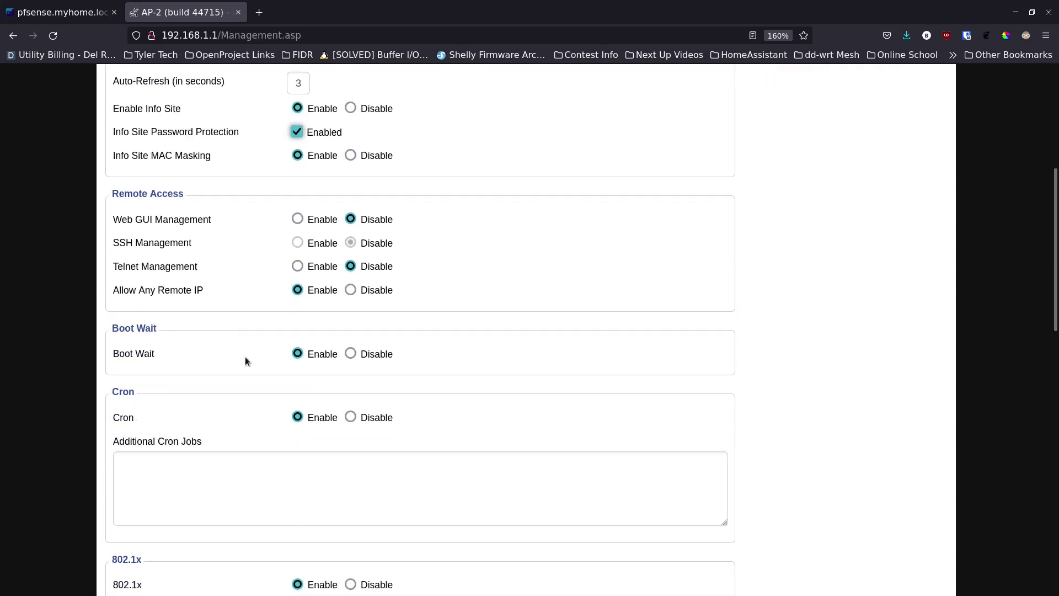
scroll(245, 356, "down", 5)
scroll(248, 351, "down", 2)
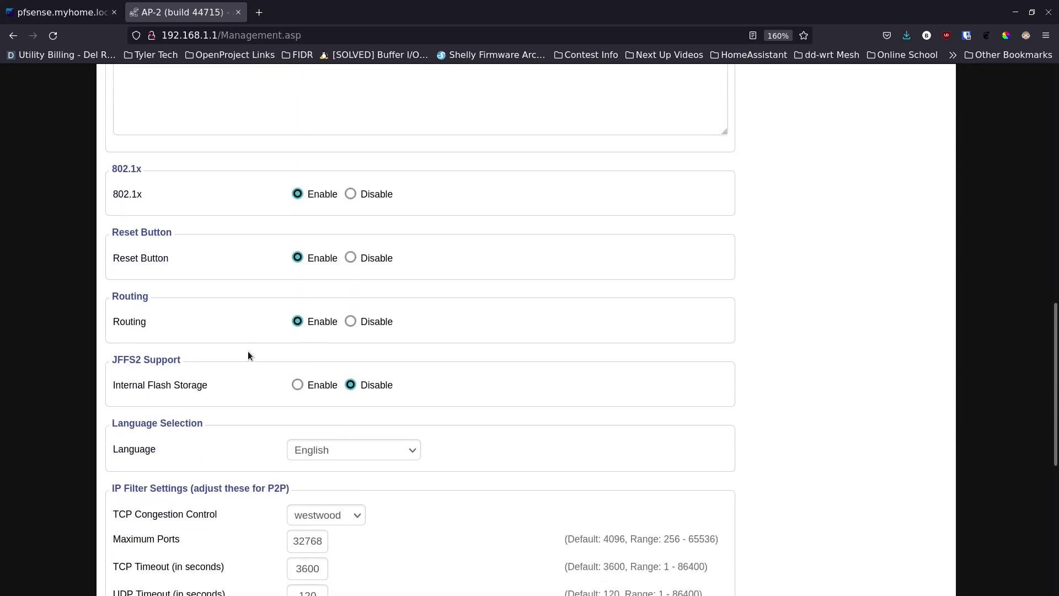
Set Routing to Disable and save the management settings
left_click(351, 315)
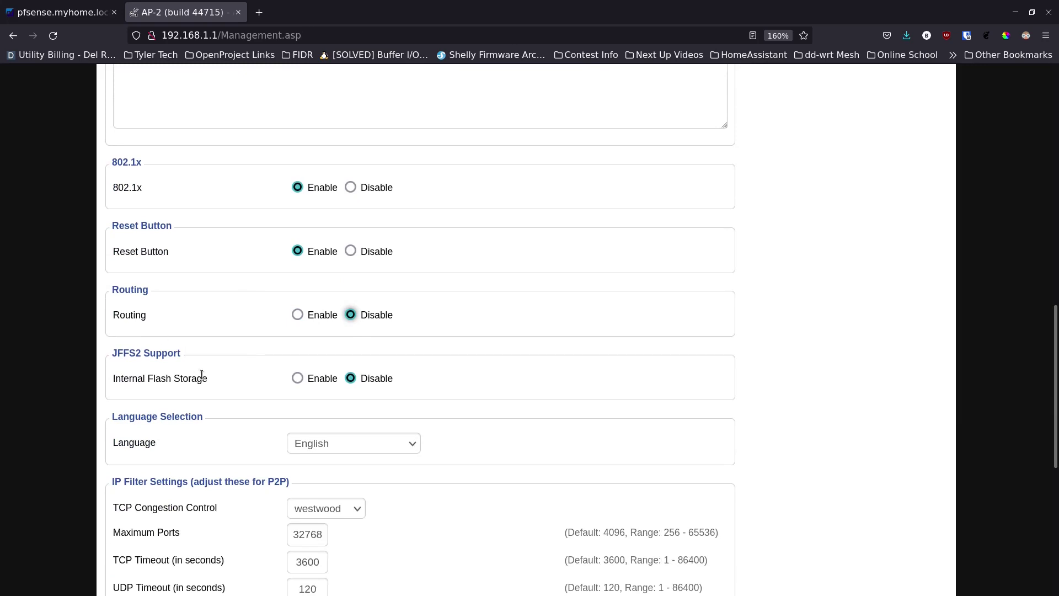
scroll(201, 373, "down", 6)
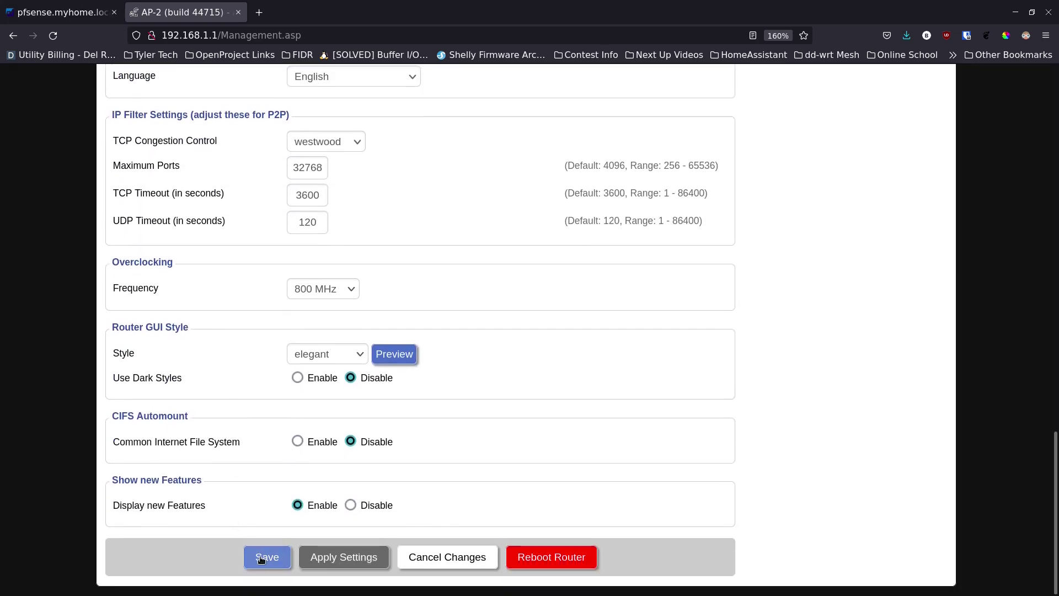
left_click(267, 556)
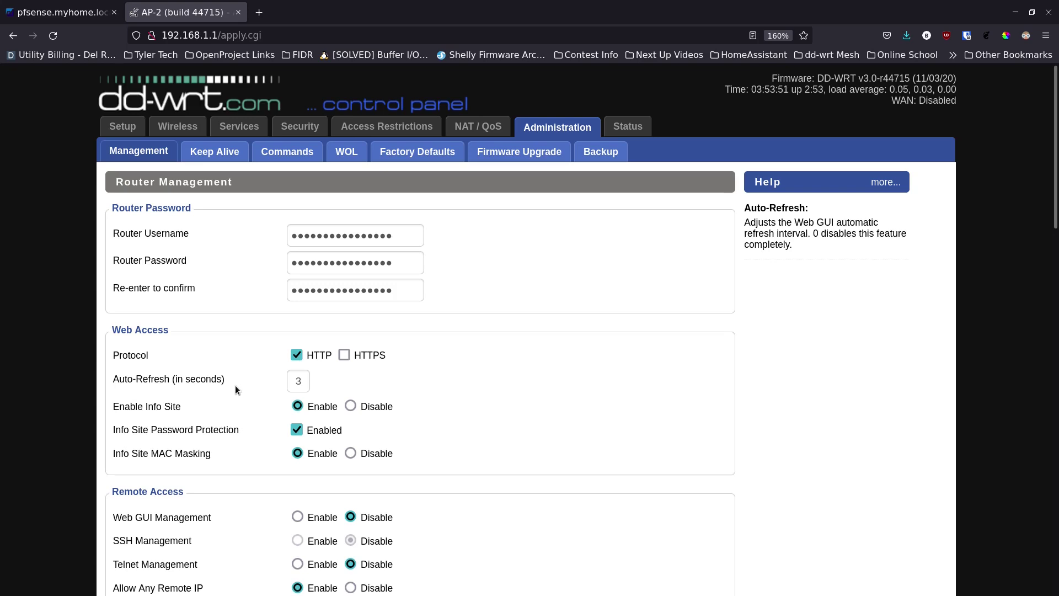
scroll(235, 385, "down", 4)
scroll(235, 385, "down", 4)
scroll(235, 385, "down", 10)
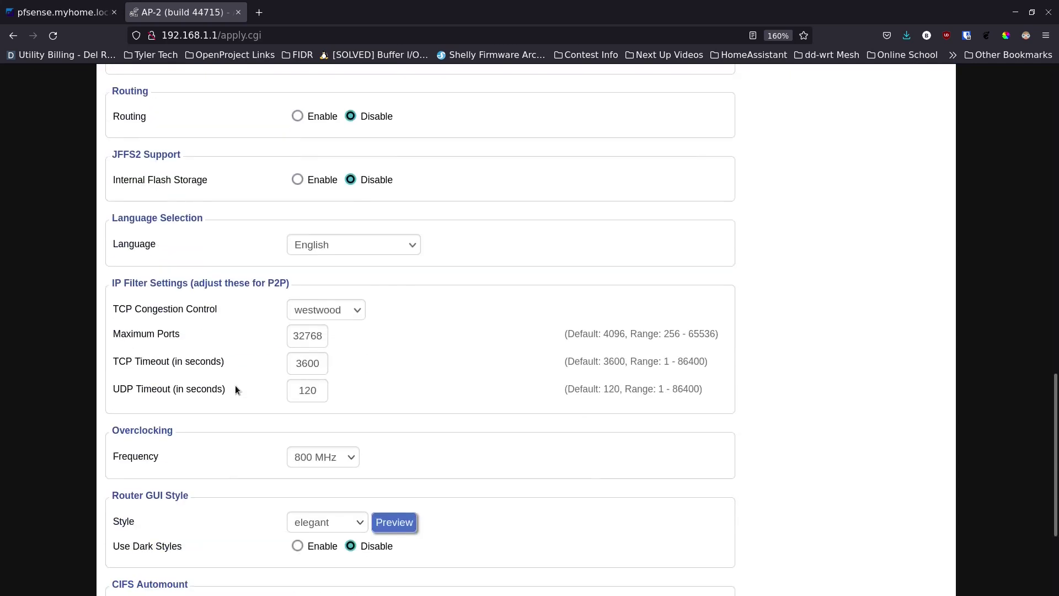
key("Home")
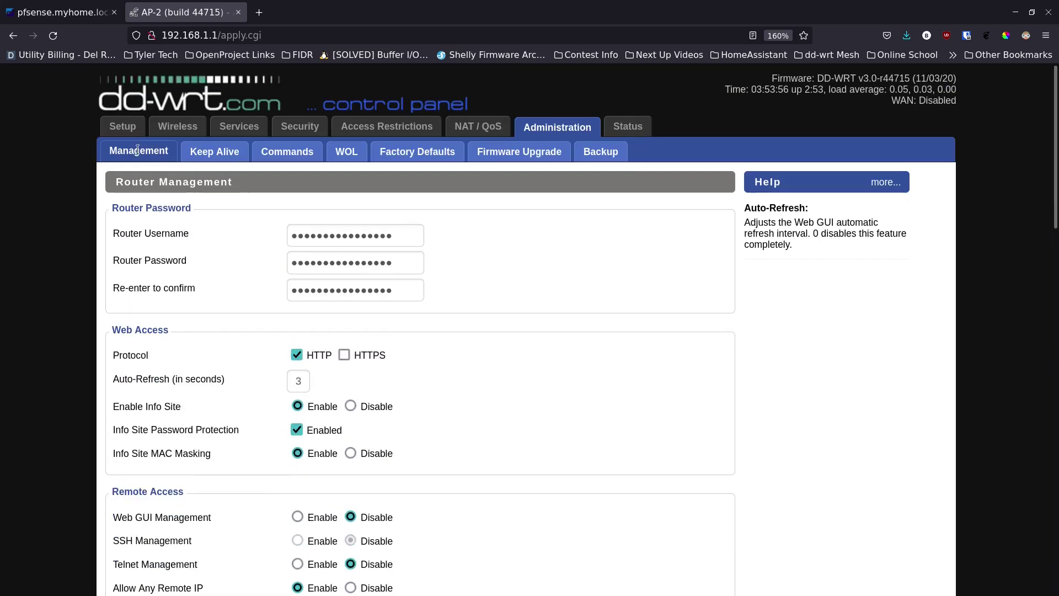
Apply Basic Setup with LAN IP 192.168.10.222, gateway 192.168.10.1 and DHCP disabled
left_click(125, 128)
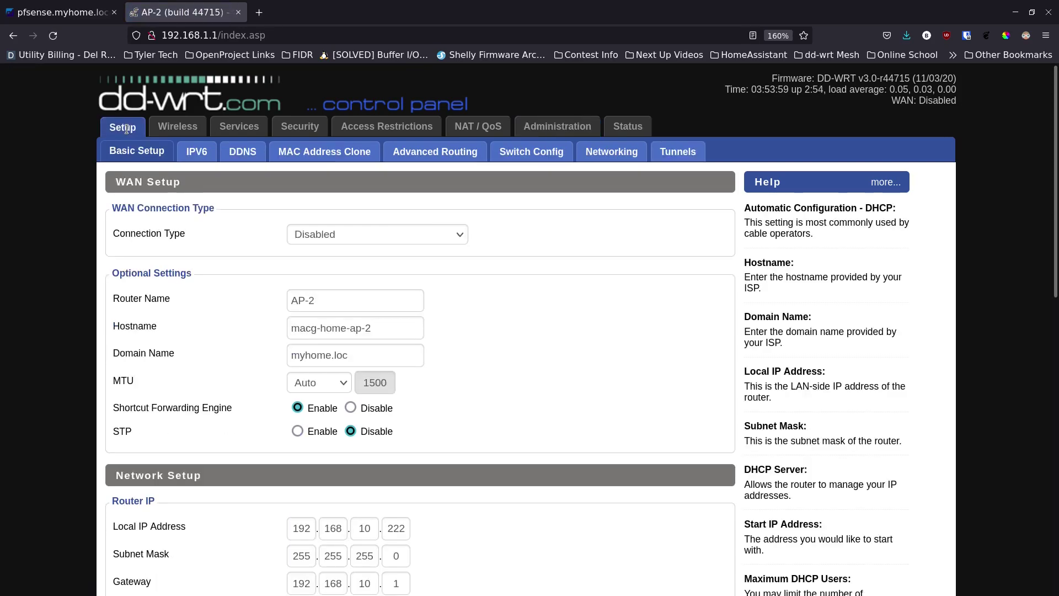
scroll(247, 291, "down", 8)
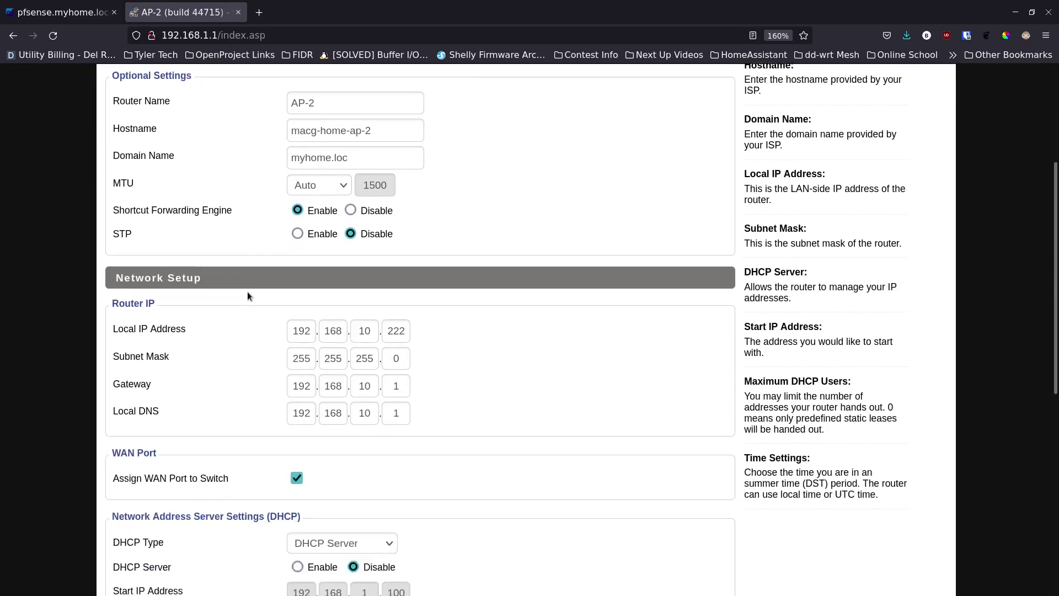
scroll(247, 296, "down", 3)
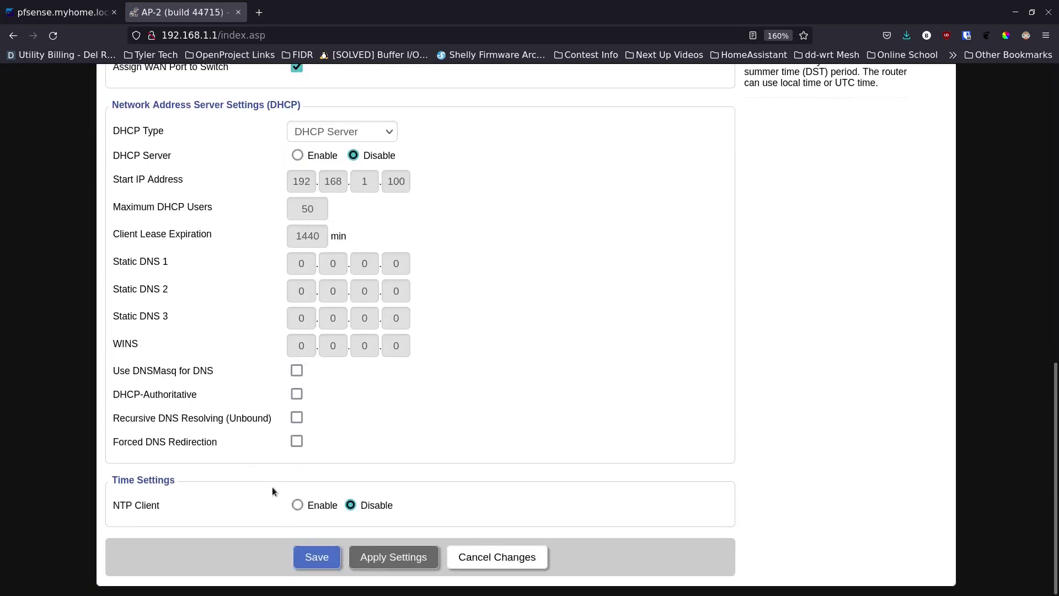
left_click(402, 558)
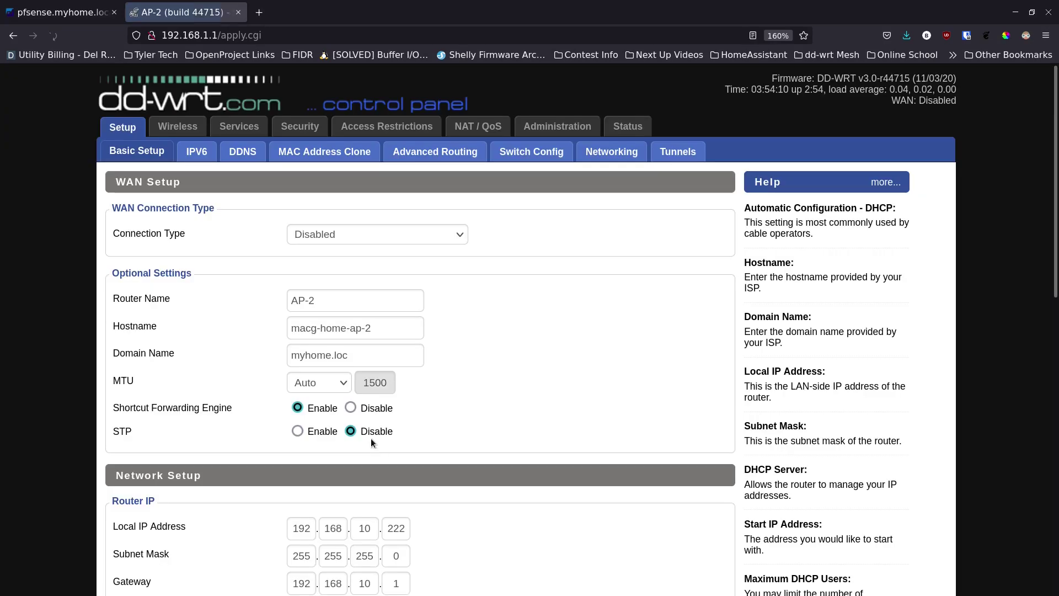
scroll(237, 438, "down", 10)
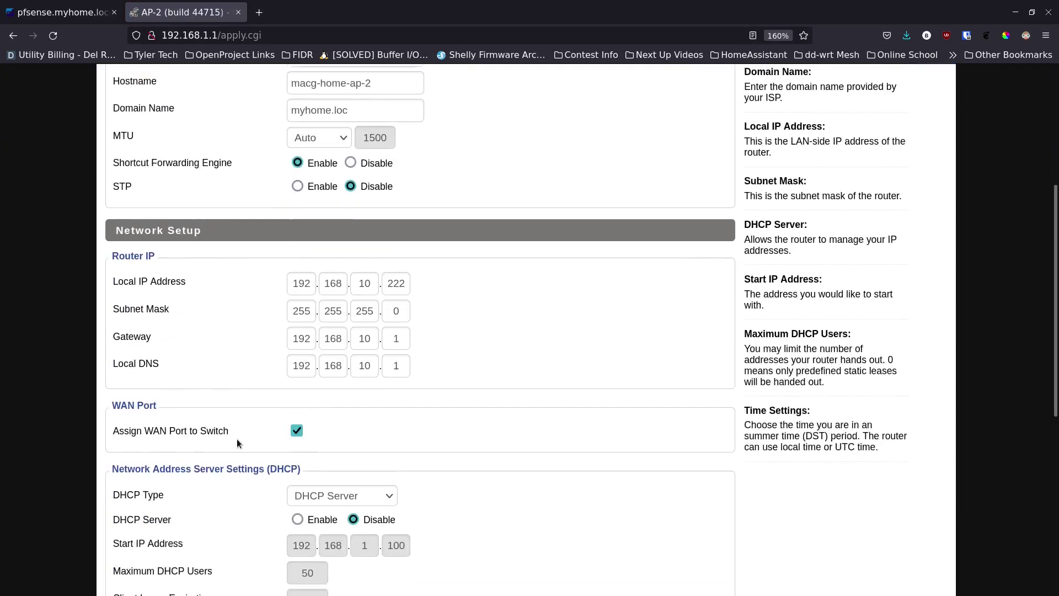
scroll(237, 439, "up", 10)
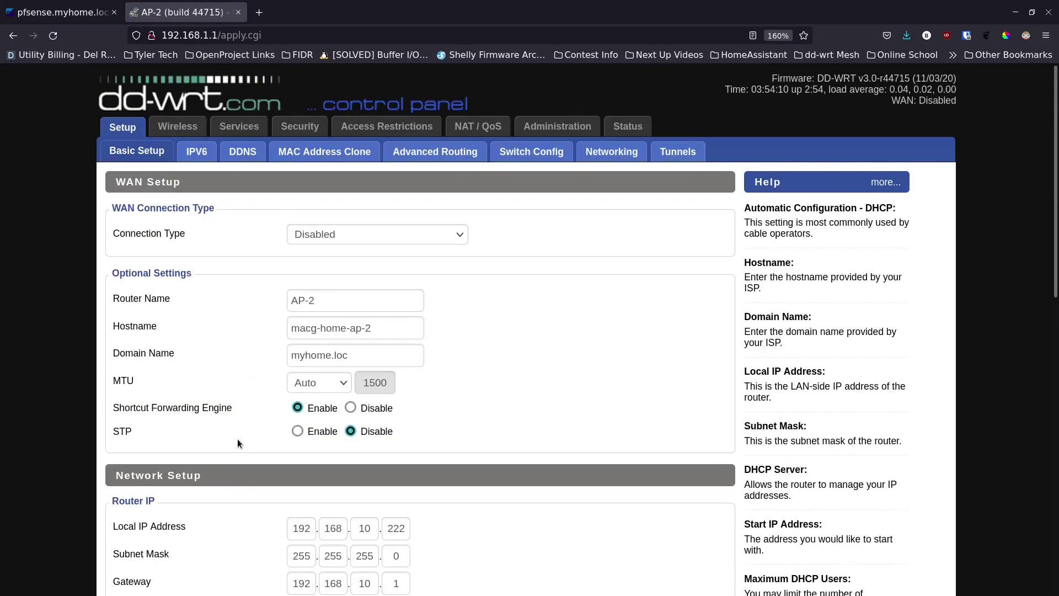
Reboot the router from Administration > Management so the new settings take effect
left_click(566, 136)
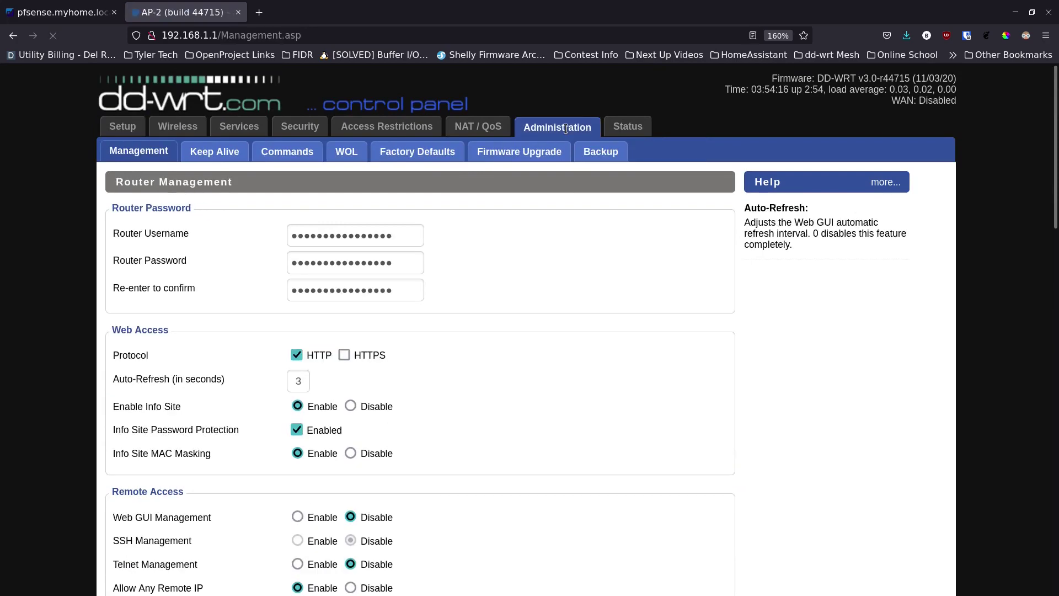
scroll(478, 411, "down", 15)
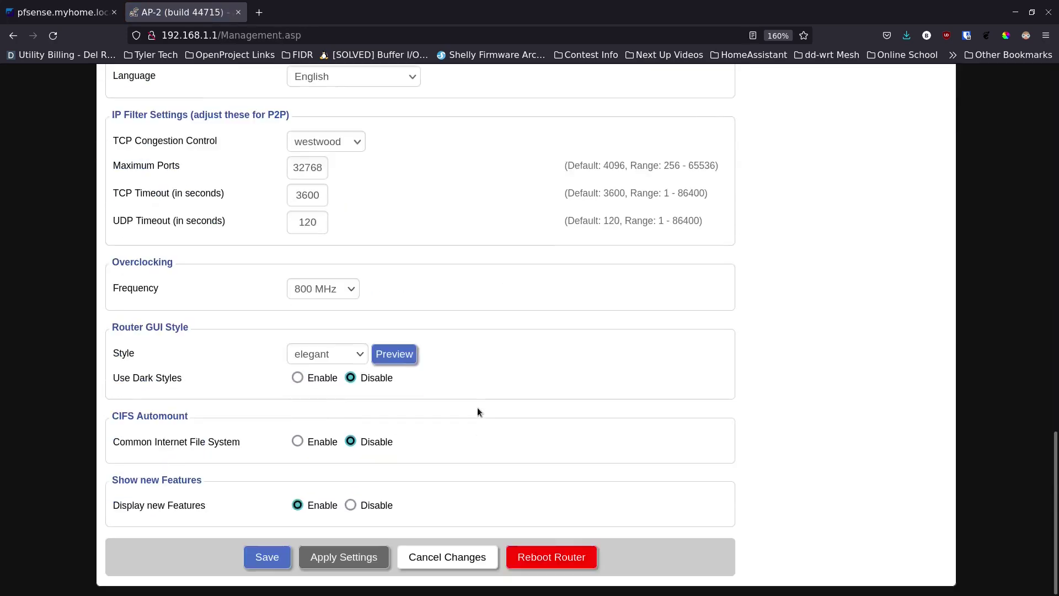
left_click(551, 558)
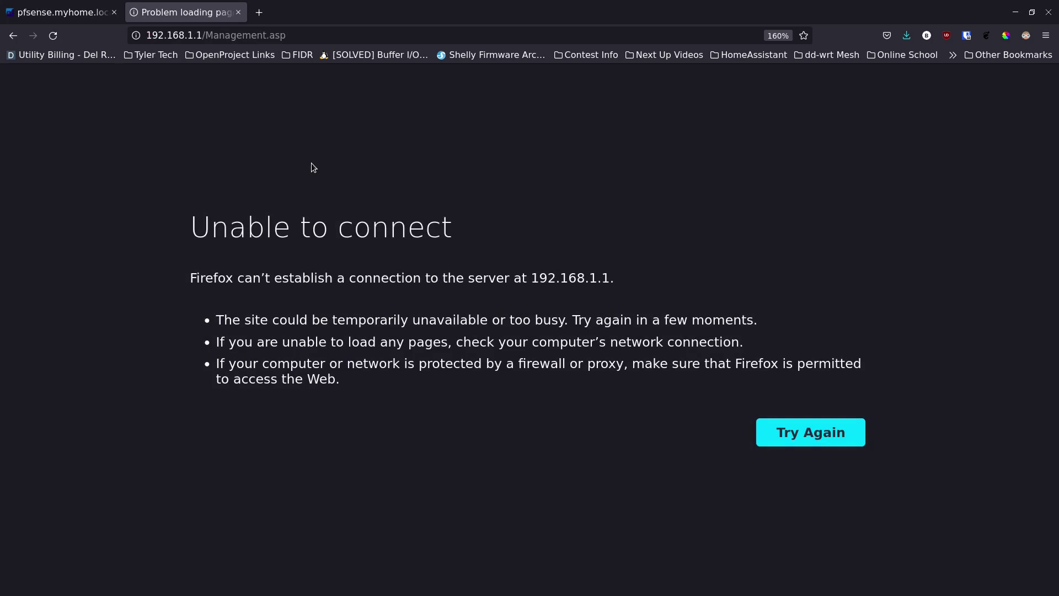
Change the browser address from the old router page to 192.168.10.1
left_click(319, 34)
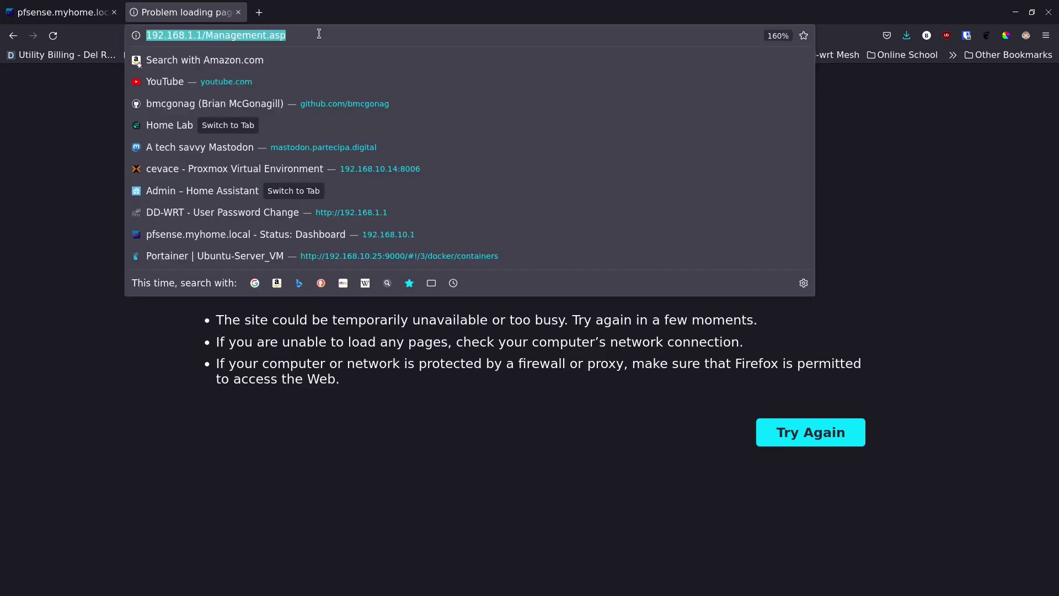
left_click(319, 34)
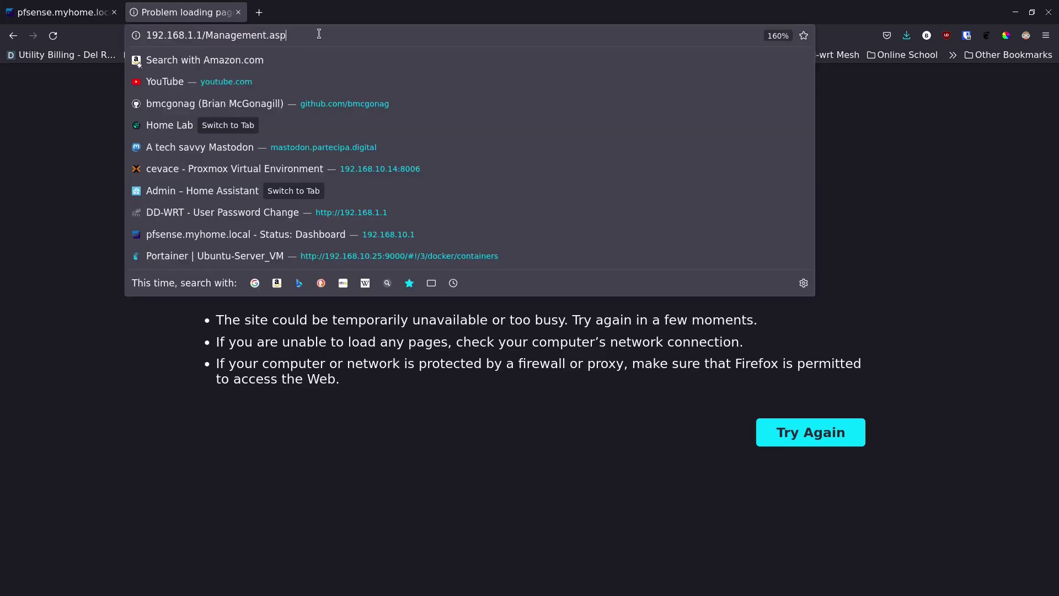
key("BackSpace")
key("BackSpace")
key("BackSpace")
key("BackSpace")
key("BackSpace")
key("BackSpace")
key("BackSpace")
key("BackSpace")
key("BackSpace")
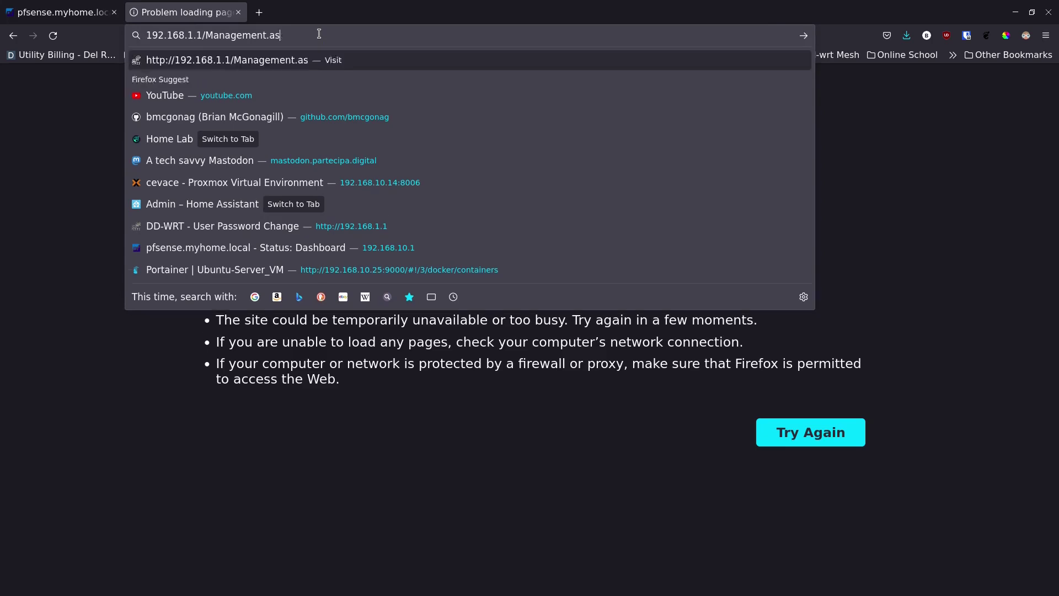
key("BackSpace")
key("BackSpace")
key("BackSpace")
key("BackSpace")
key("BackSpace")
key("BackSpace")
key("BackSpace")
key("BackSpace")
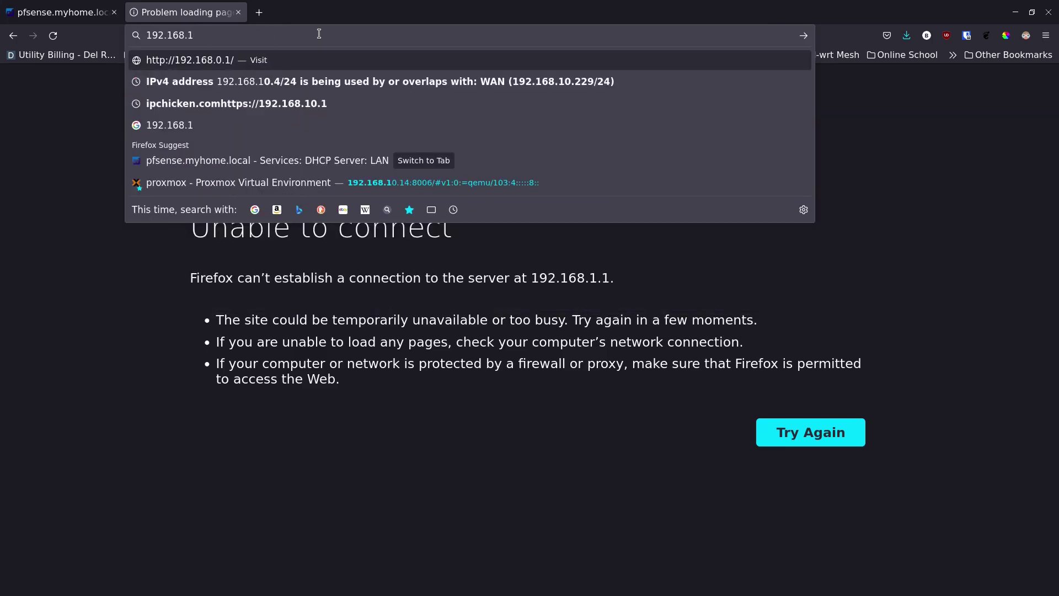
type("0.1")
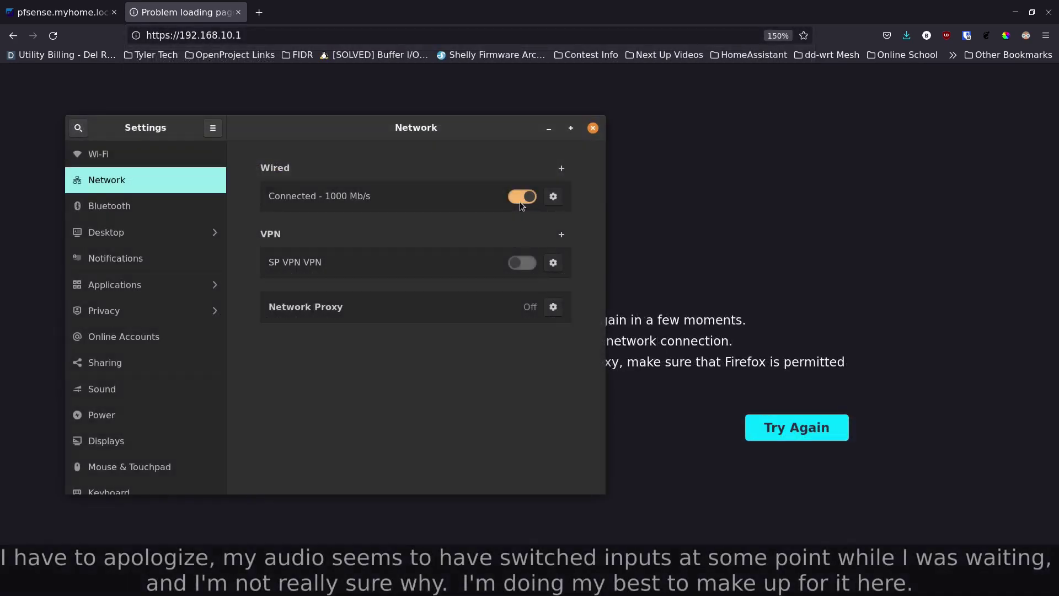
Reconnect the wired network and verify it now has IPv4 192.168.10.34 and DNS 192.168.10.1
left_click(521, 197)
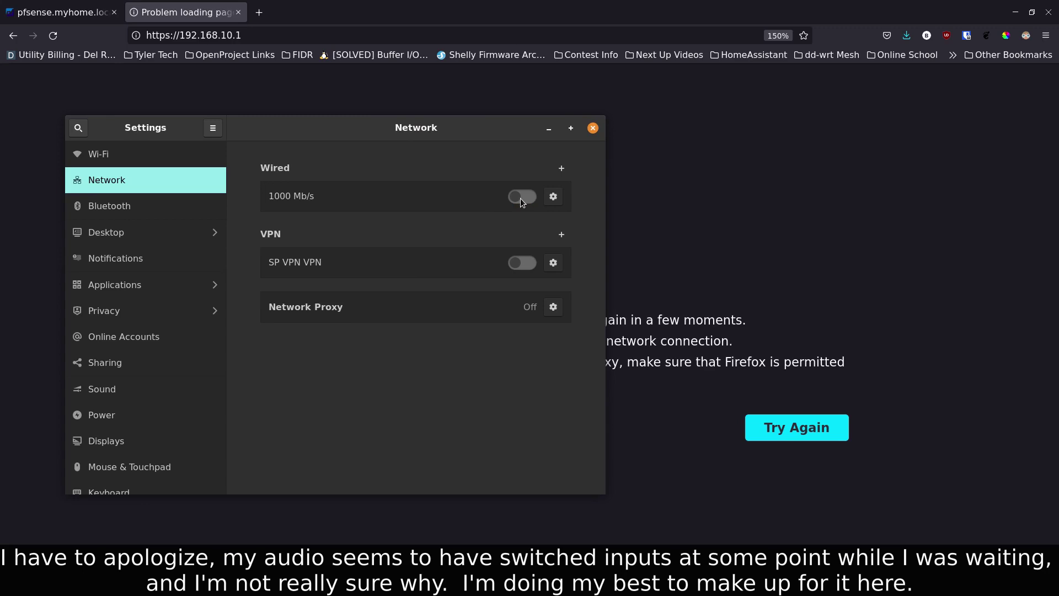
left_click(521, 198)
left_click(554, 197)
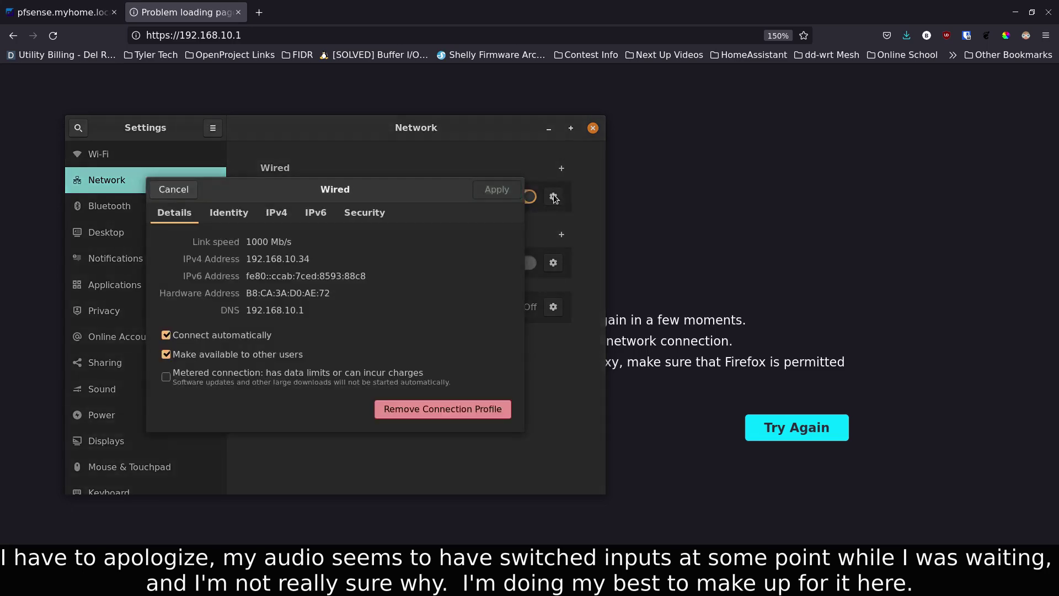
left_click(173, 189)
Load the pfSense login at 192.168.10.1, then open 192.168.10.222 in a new tab
left_click(268, 36)
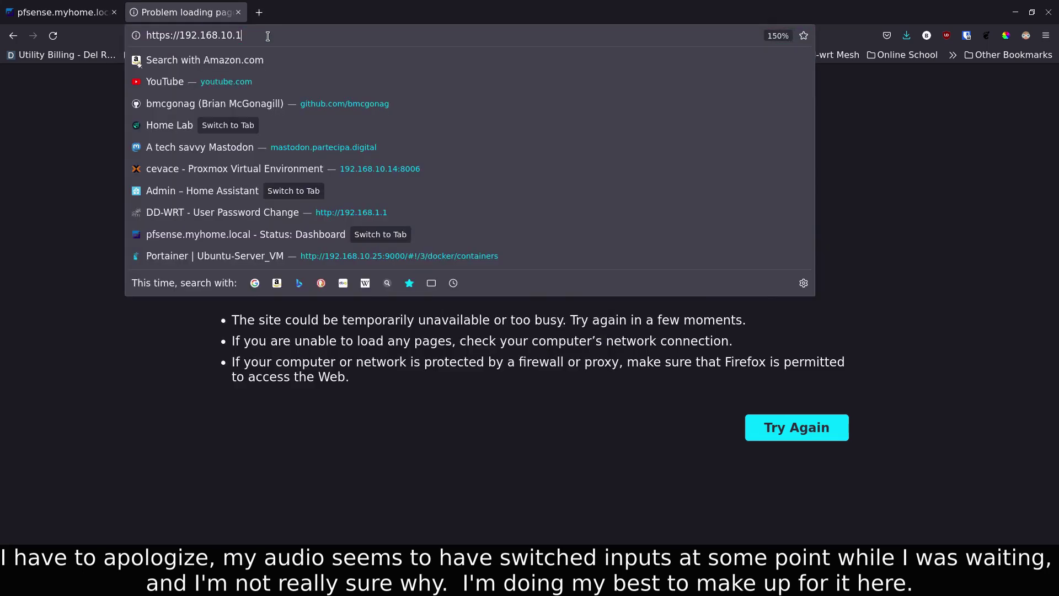
key("Return")
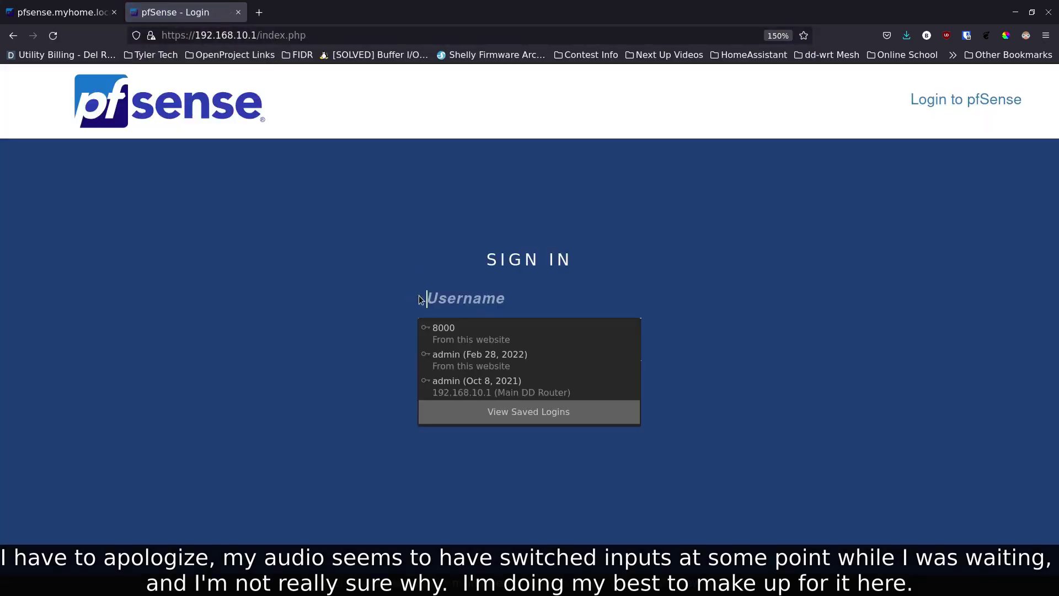
left_click(259, 12)
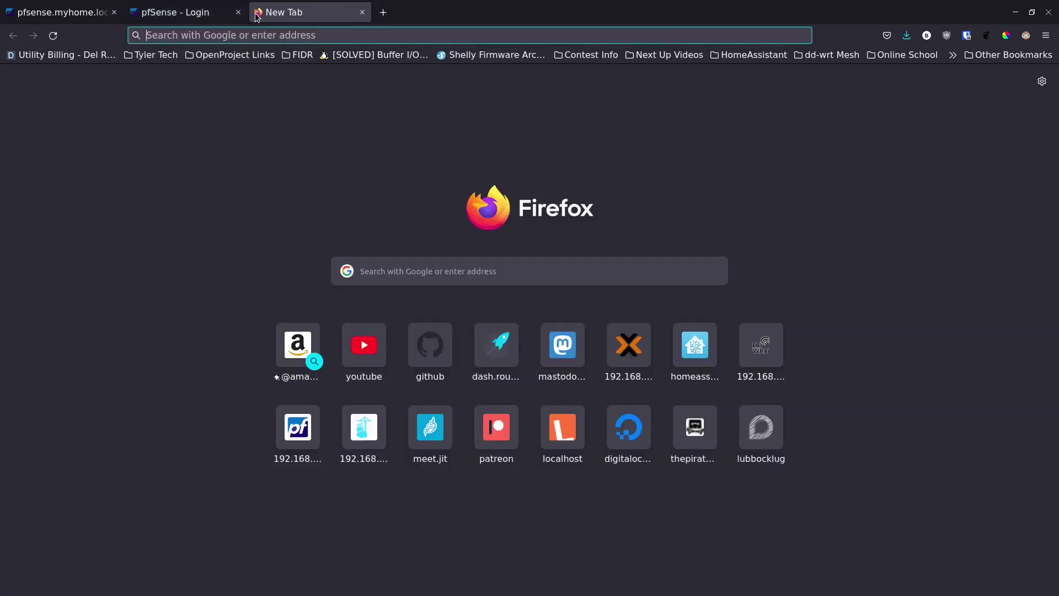
type("192.168.1")
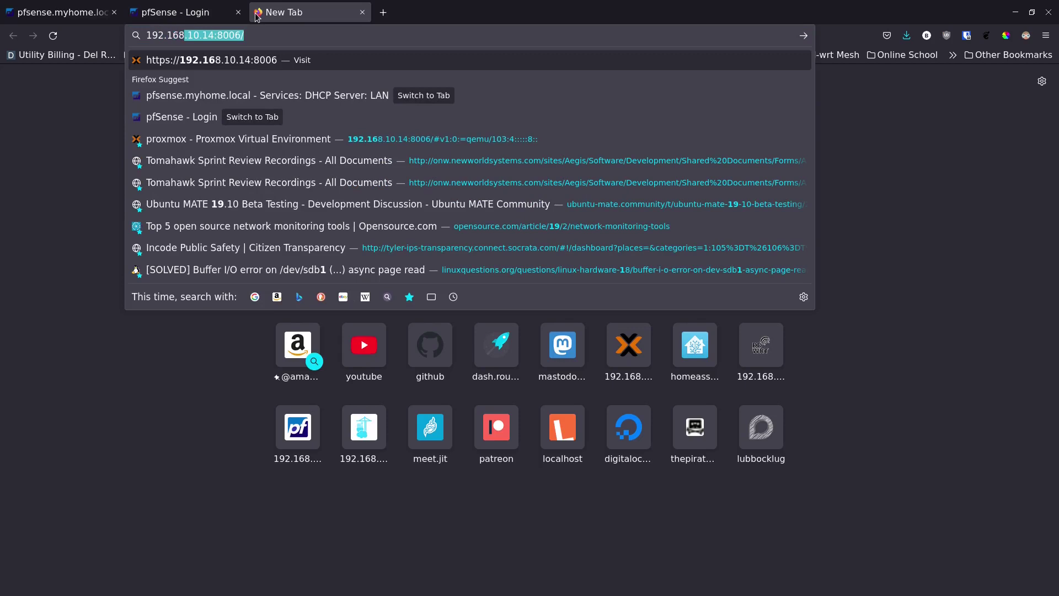
type("0.222")
key("Return")
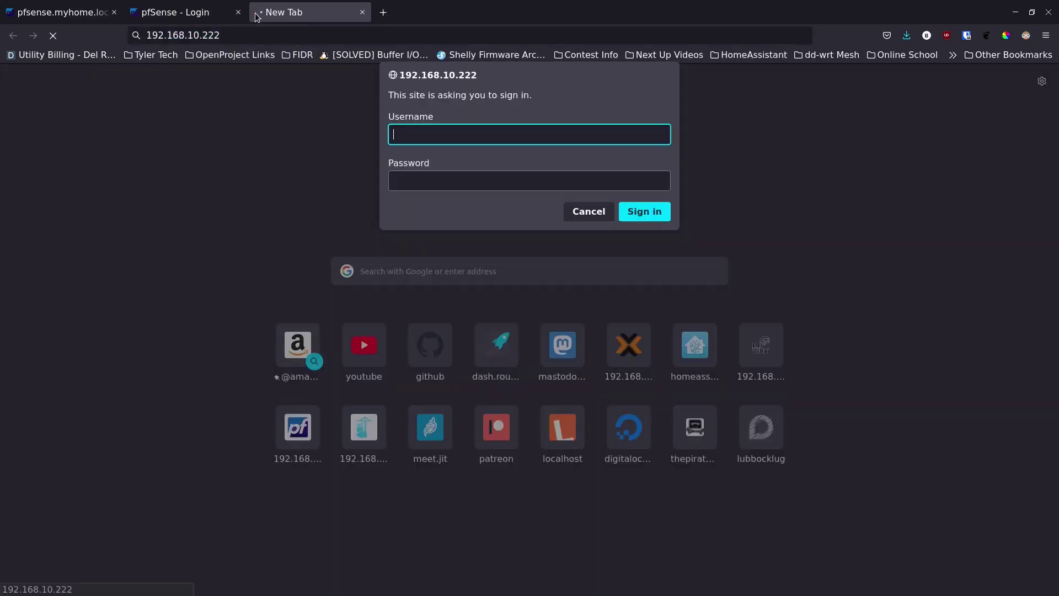
Fill in the router's username and password at the sign-in prompt
type("admin")
key("Tab")
type("**********")
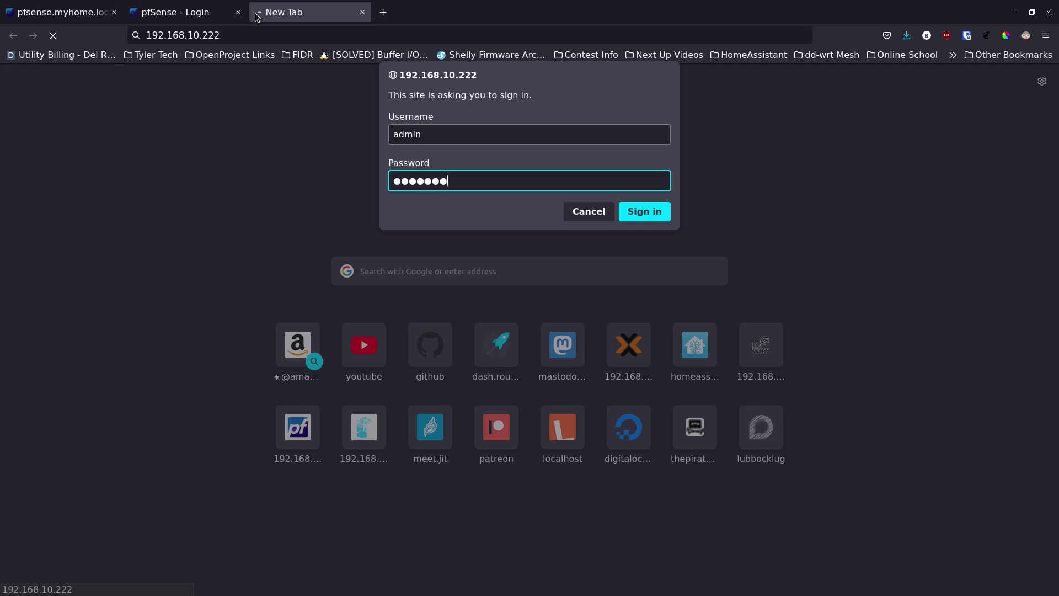
type("*")
Sign in without saving the login, zoom to 170%, and go to Administration > Backup
key("Return")
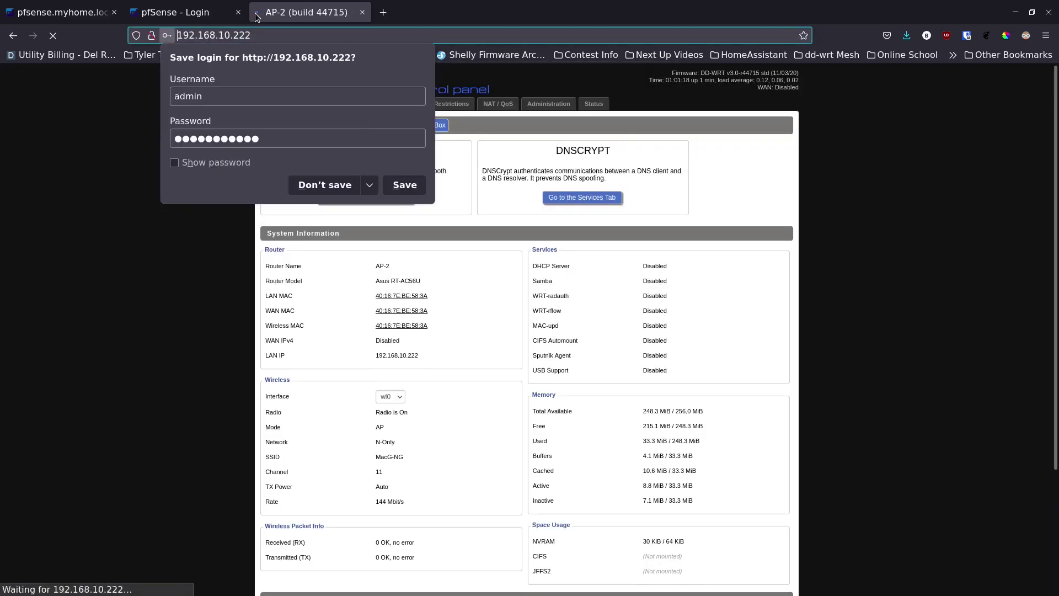
left_click(320, 186)
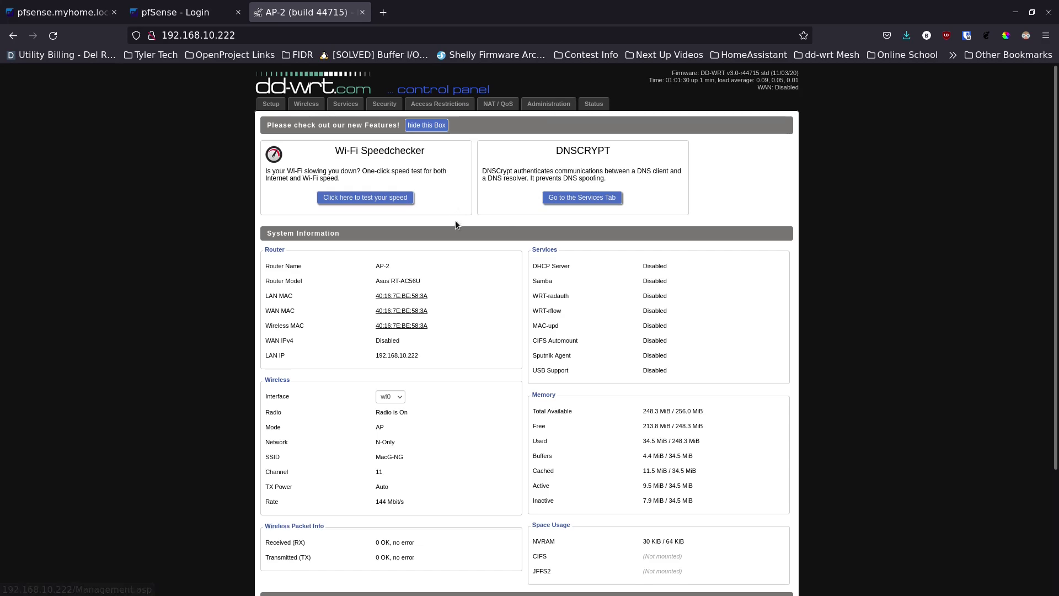
key("ctrl+plus")
key("ctrl+plus")
key("ctrl+plus")
key("ctrl+plus")
key("ctrl+plus")
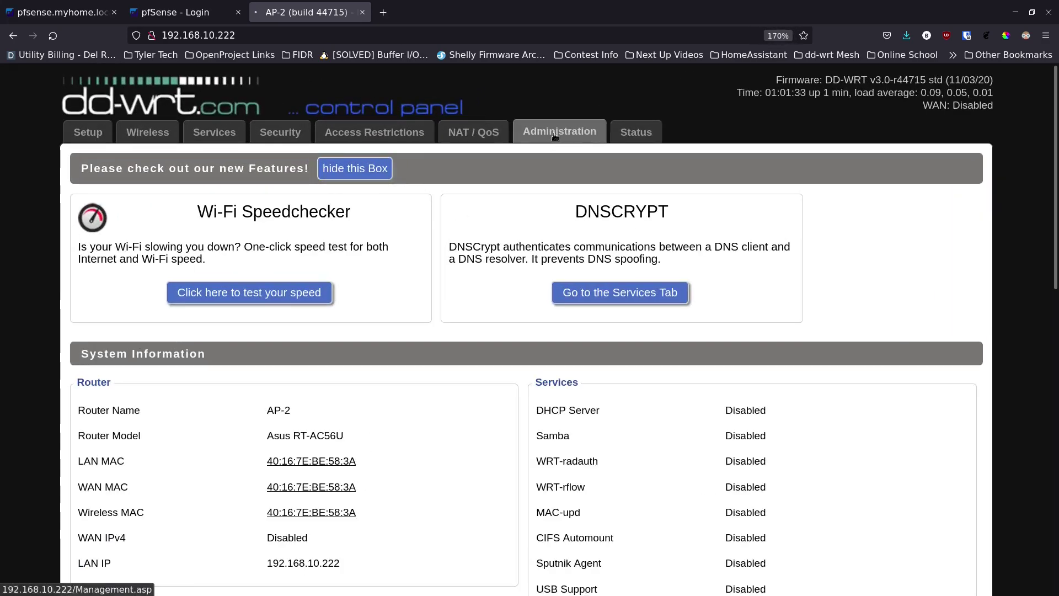
left_click(555, 136)
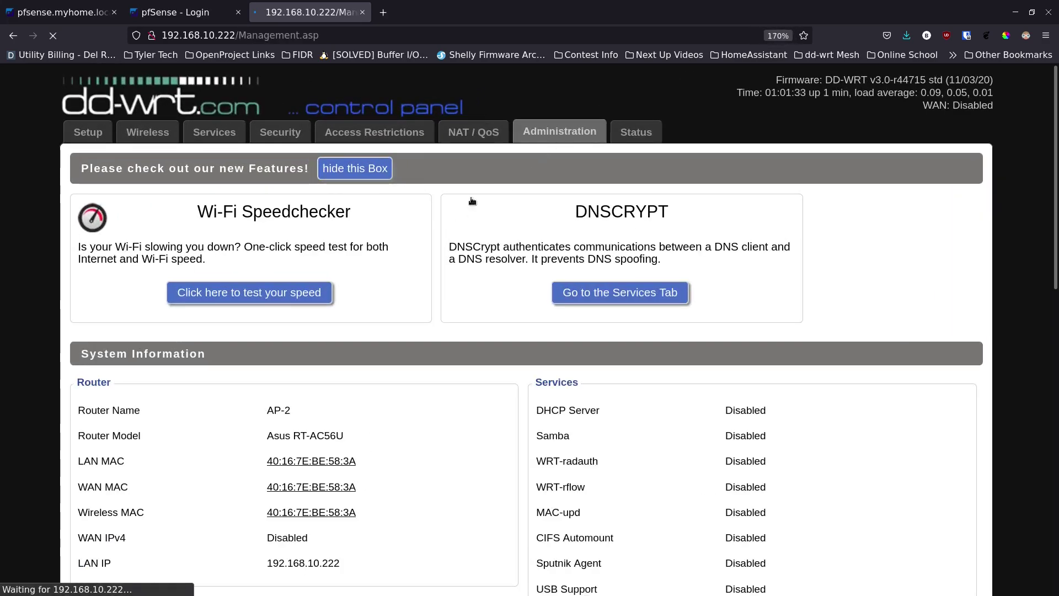
left_click(608, 161)
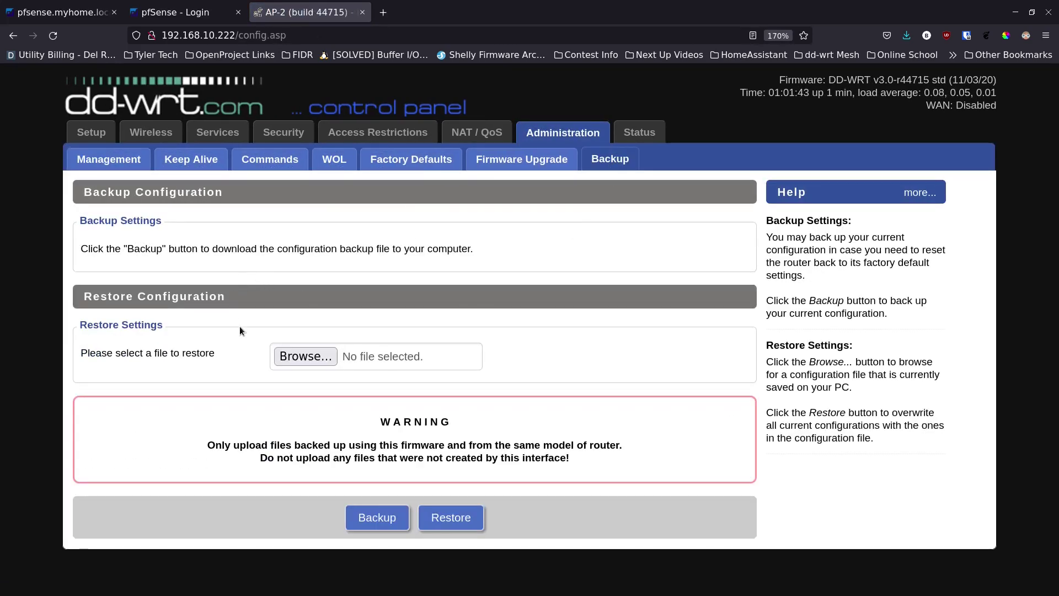
Download and save the configuration backup nvrambak_r44715_AP-2_Asus RT-AC56U.bin
left_click(373, 523)
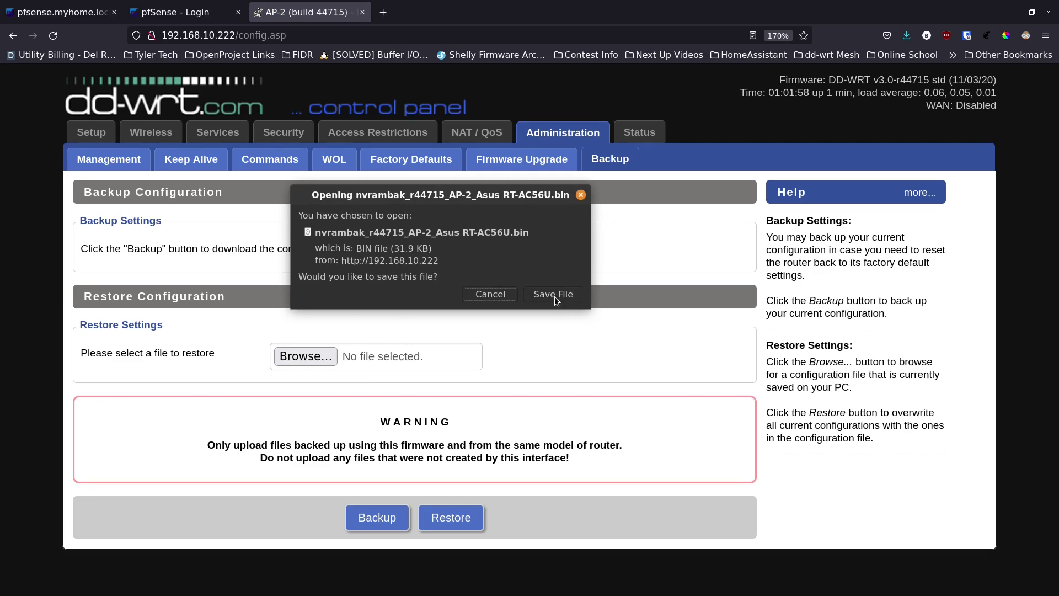
left_click(555, 296)
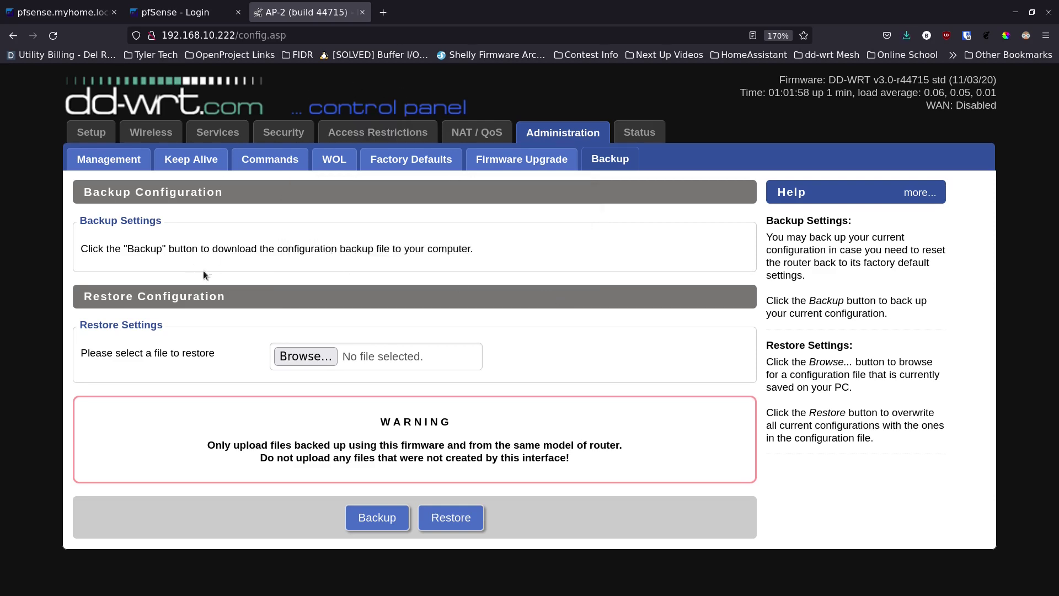
left_click(306, 357)
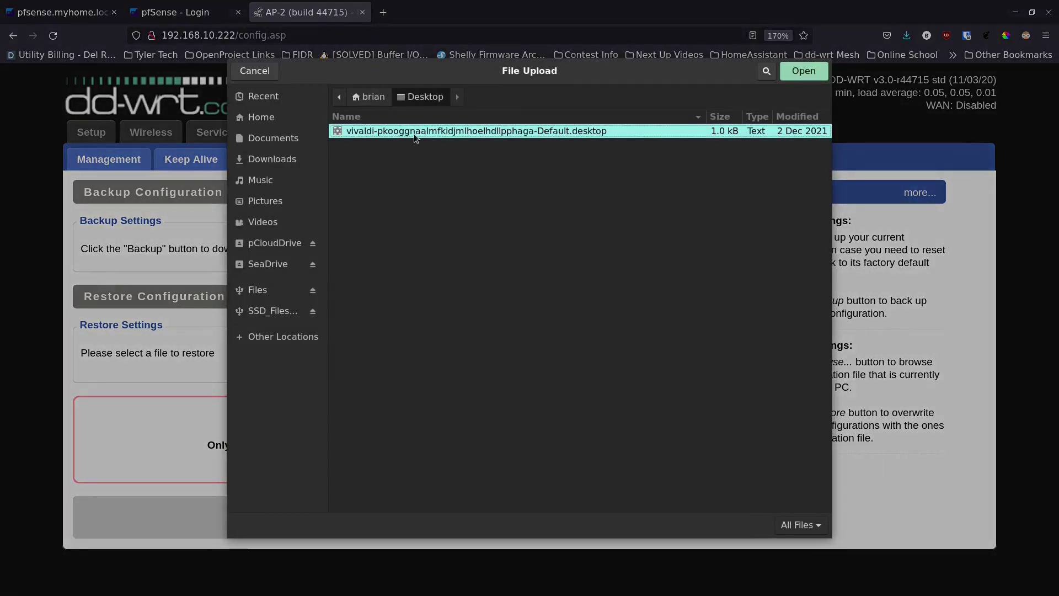
left_click(259, 73)
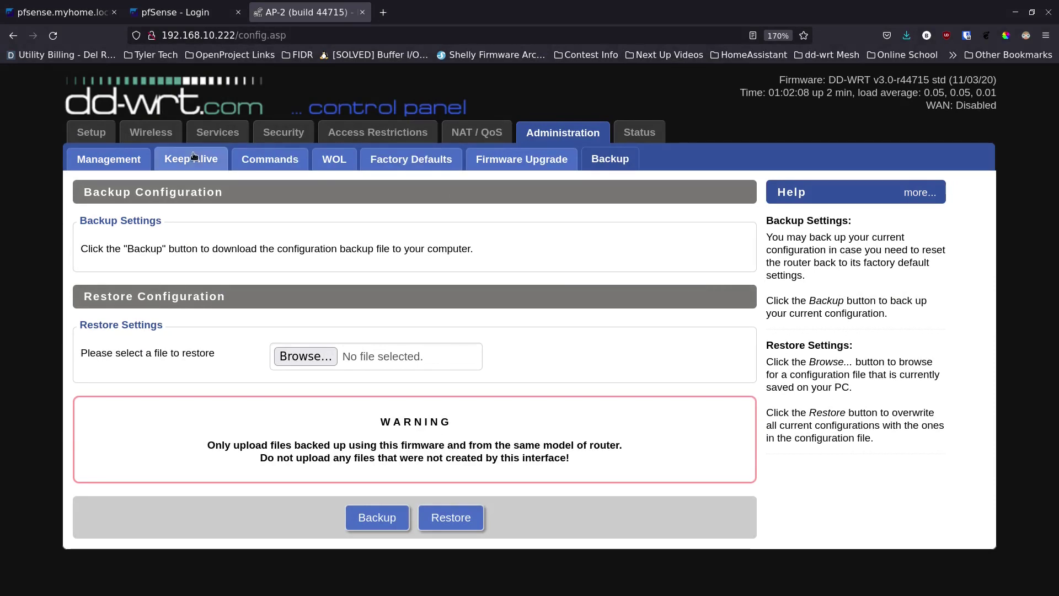